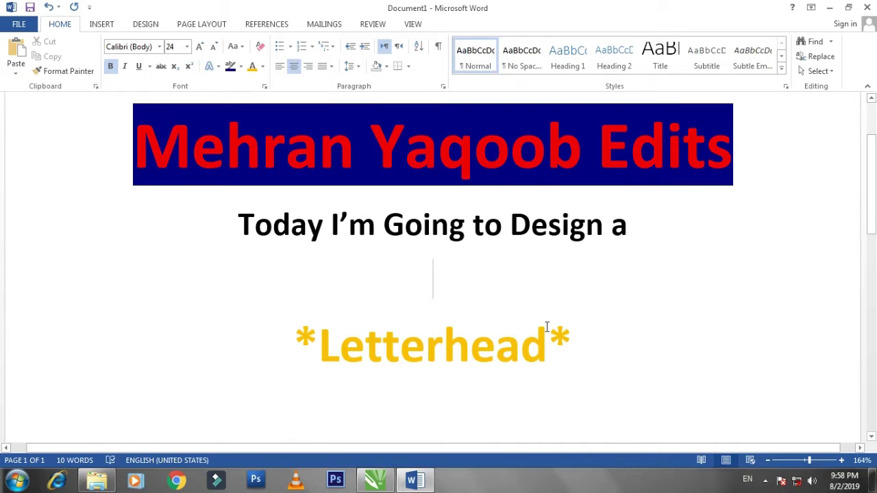
# Remove the empty line above "*Letterhead*" and add the line "In Corel Draw x7" below it
pyautogui.press('Delete')
pyautogui.click(579, 276)
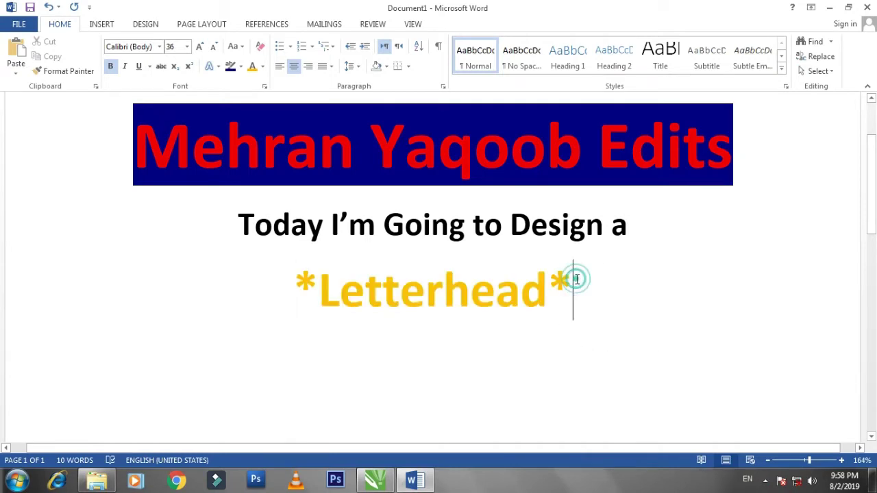
pyautogui.press('Return')
pyautogui.write('in Corel ')
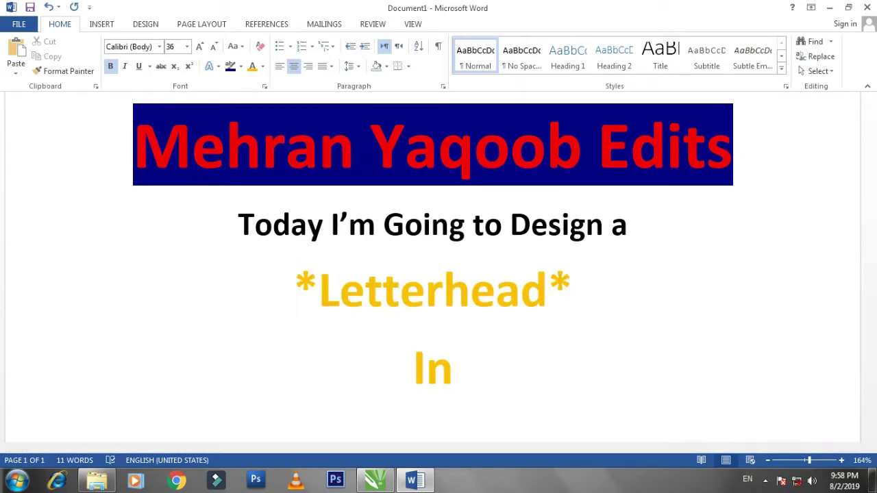
pyautogui.write('D')
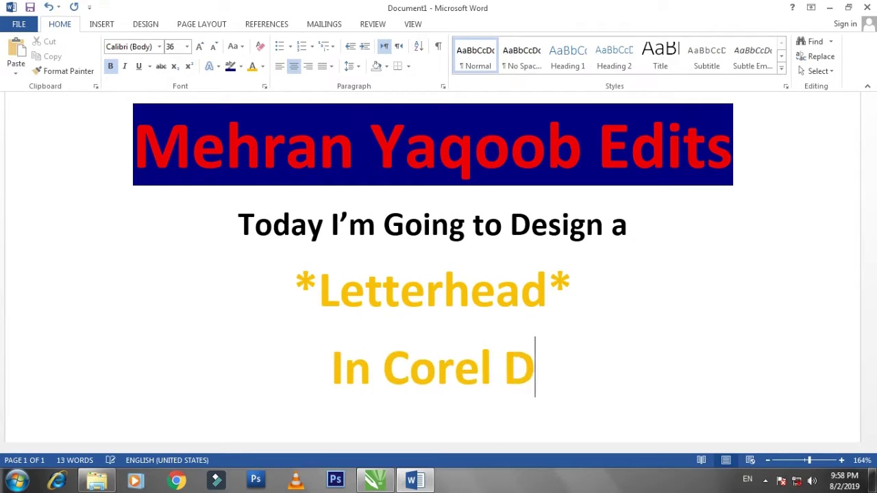
pyautogui.write('raw x7')
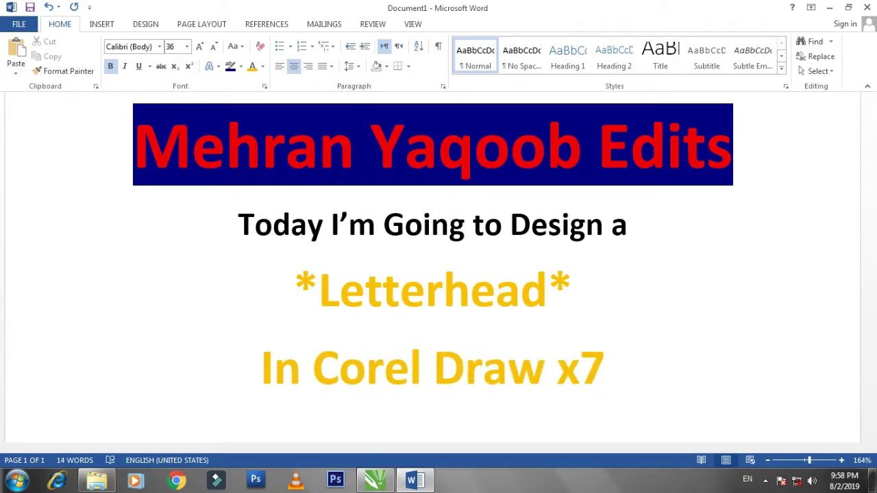
# Add the closing line "Let's Start Now...." below "In Corel Draw x7"
pyautogui.press('Return')
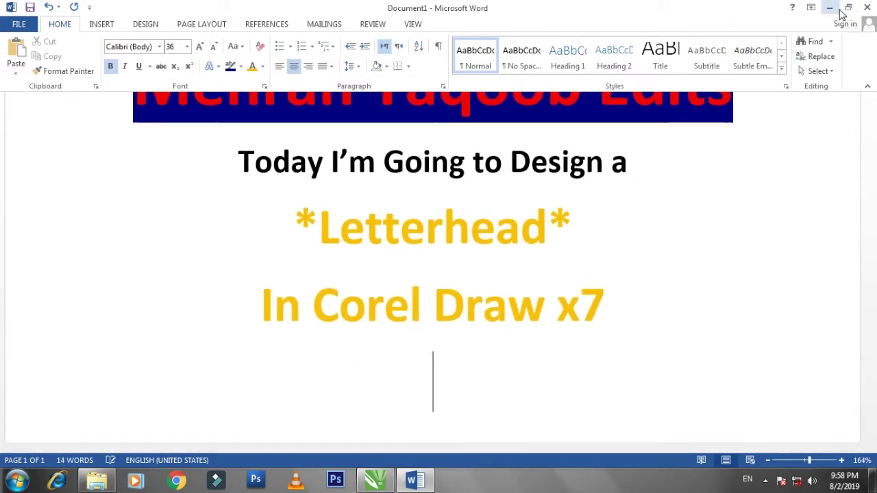
pyautogui.write('Let')
pyautogui.write("'s Start")
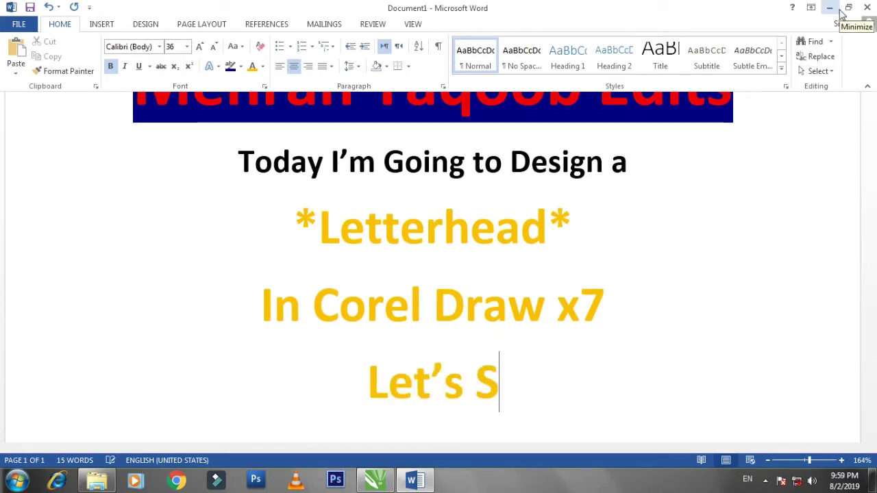
pyautogui.write(' Now')
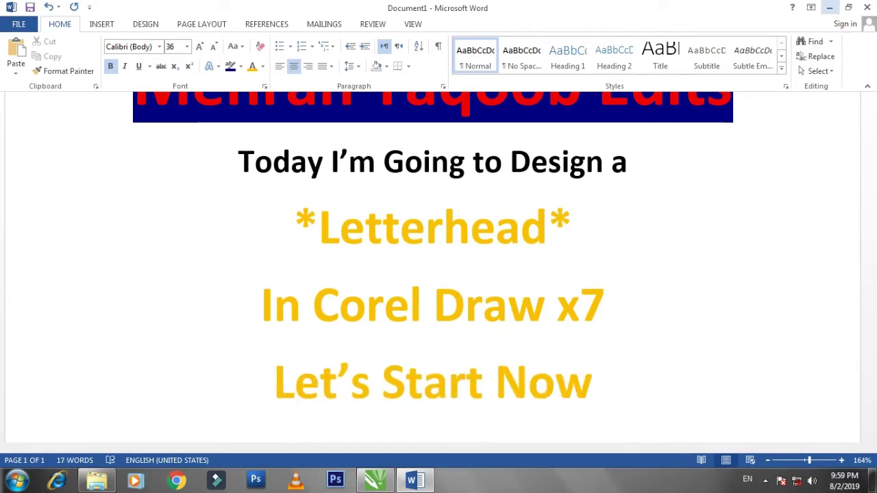
pyautogui.write('....')
# Switch to CorelDRAW and create a new document with the Letter page size
pyautogui.click(829, 7)
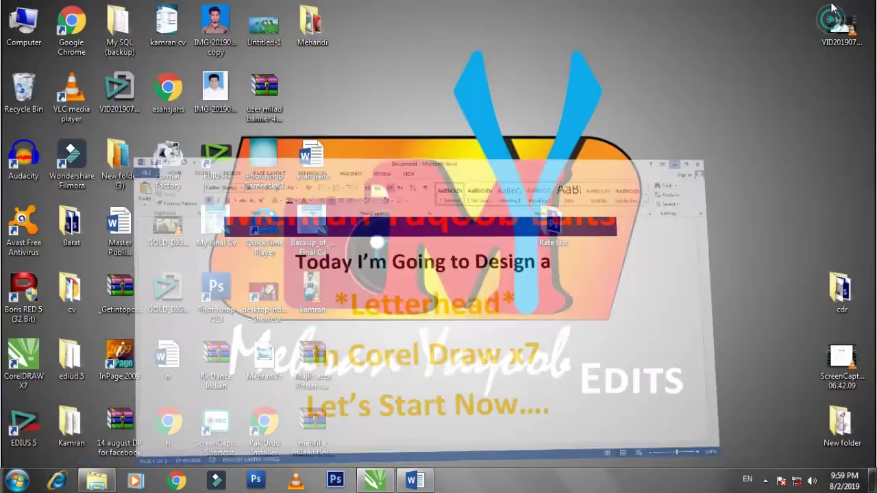
pyautogui.click(373, 481)
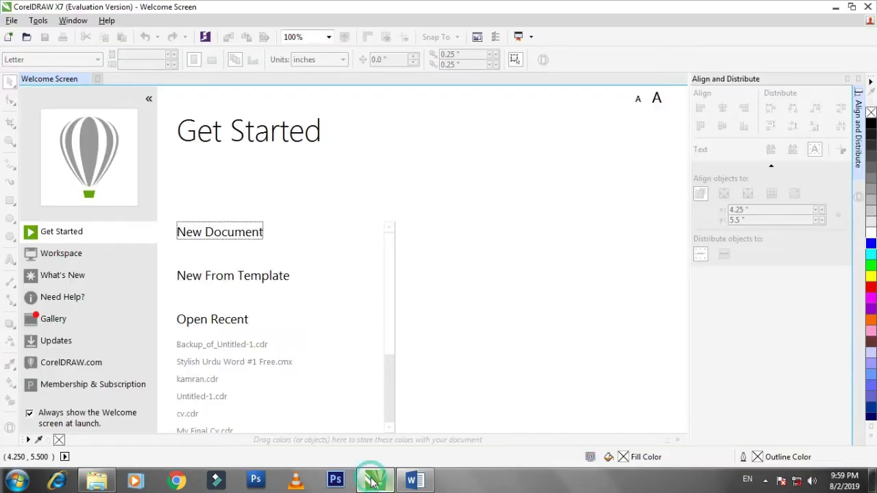
pyautogui.click(235, 237)
pyautogui.click(432, 150)
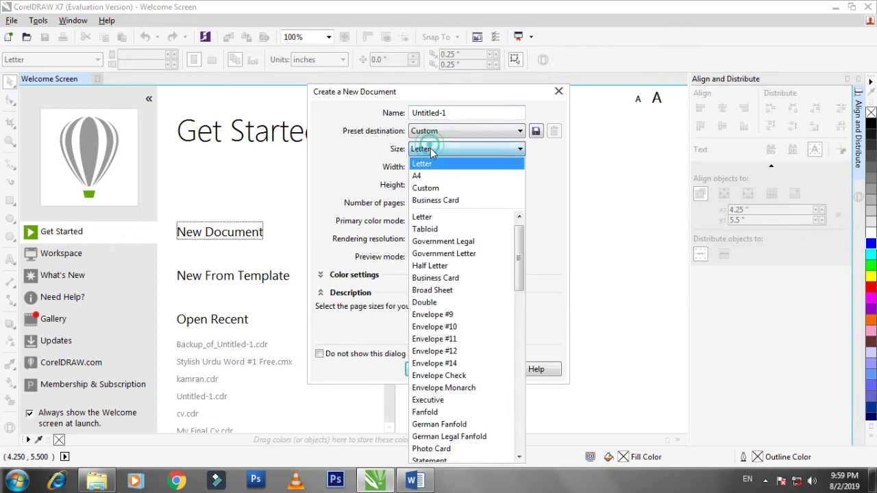
pyautogui.click(433, 165)
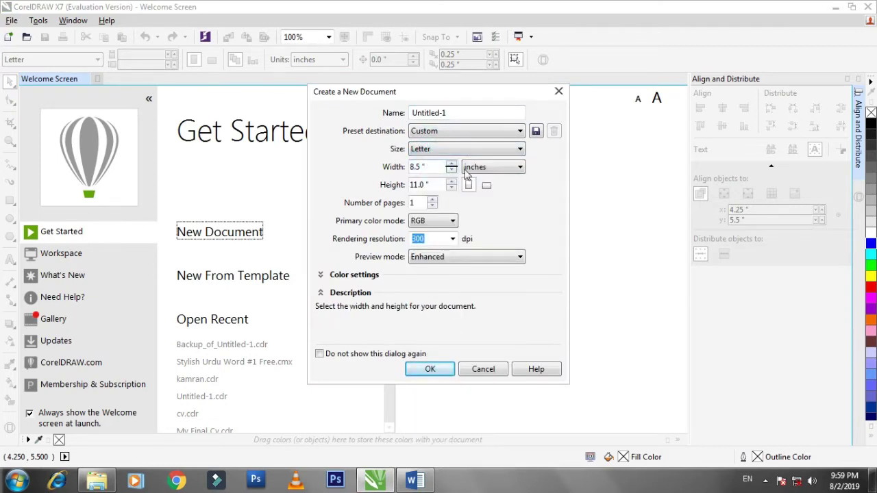
pyautogui.click(431, 372)
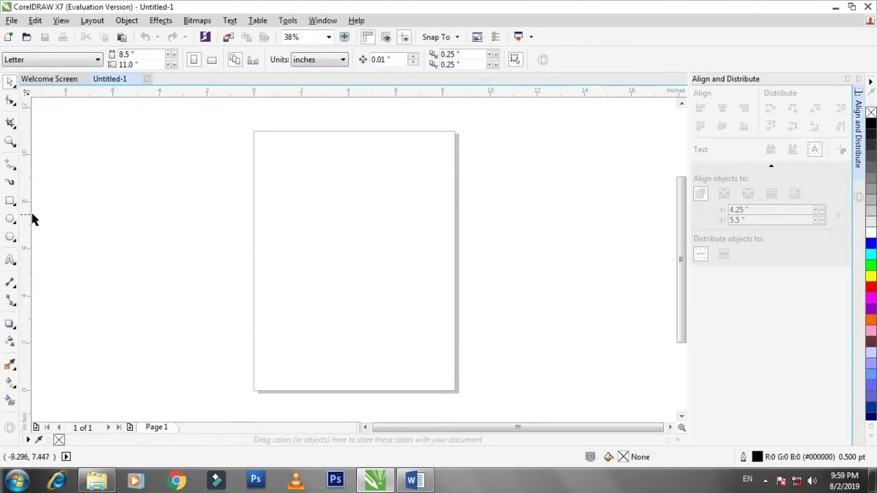
# Create a rectangle covering the whole 8.5 × 11 inch page and leave it deselected
pyautogui.click(9, 204)
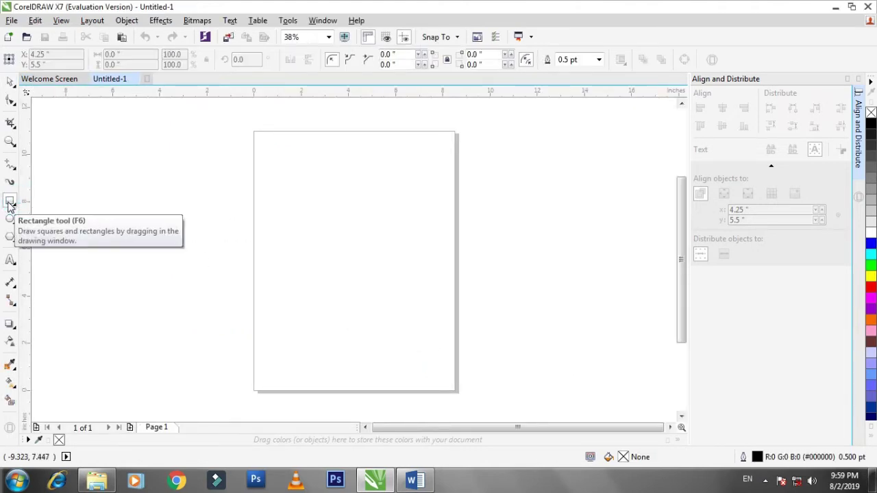
pyautogui.doubleClick(10, 204)
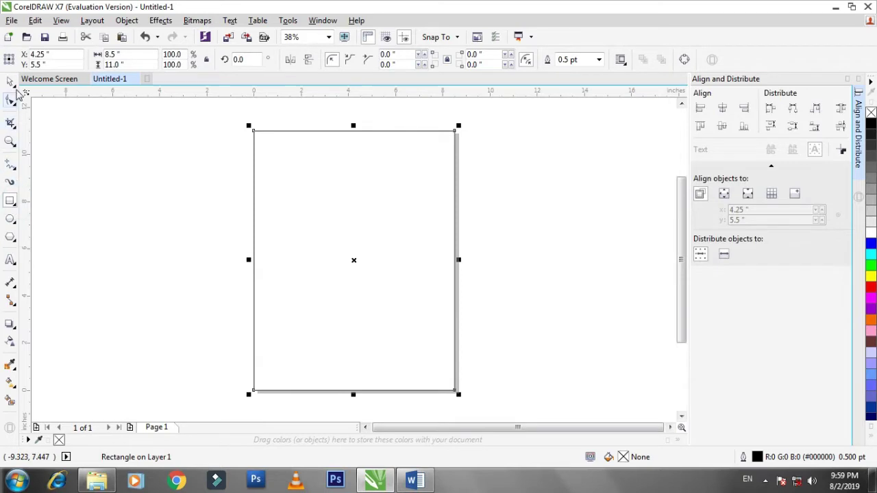
pyautogui.click(14, 81)
pyautogui.click(160, 188)
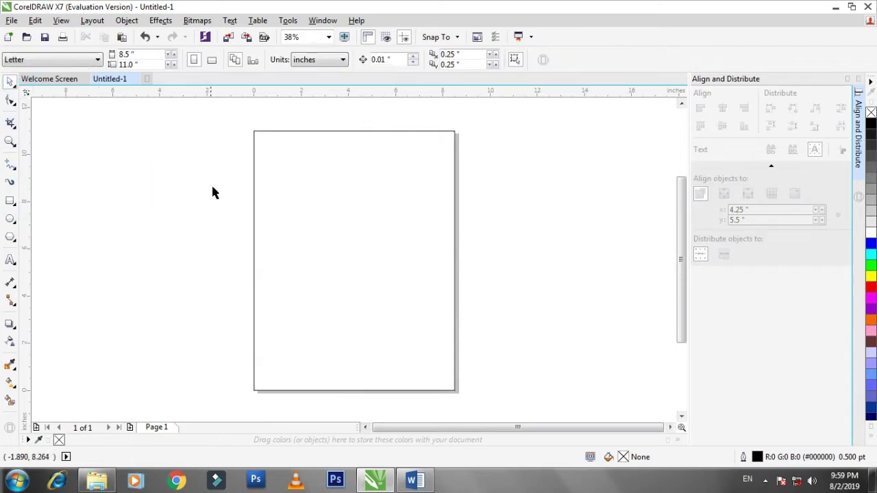
pyautogui.click(279, 192)
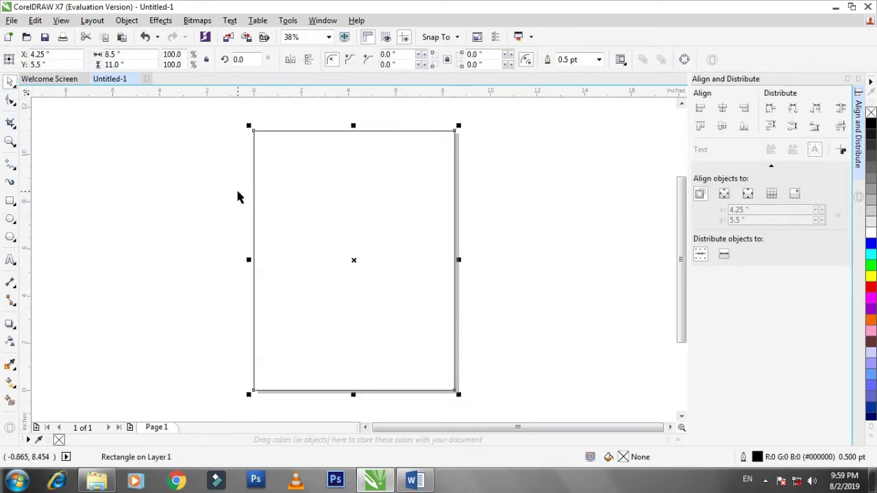
pyautogui.click(214, 192)
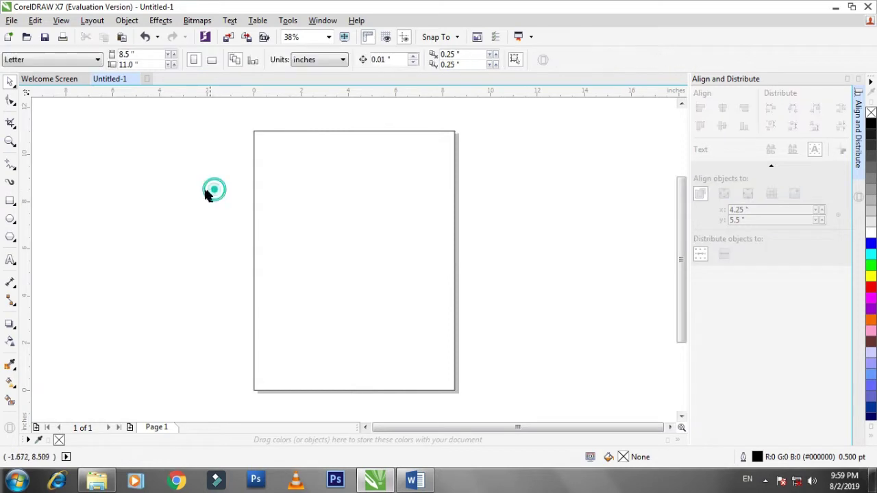
# Draw a bar about 6.12 × 0.65 inches near the page top, ending at the right page edge, with red fill and no outline
pyautogui.click(10, 205)
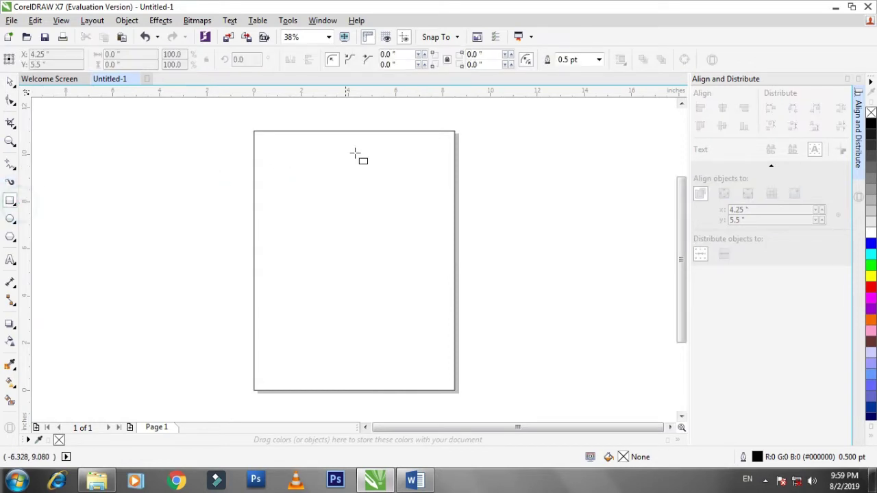
pyautogui.moveTo(453, 144); pyautogui.dragTo(310, 160)
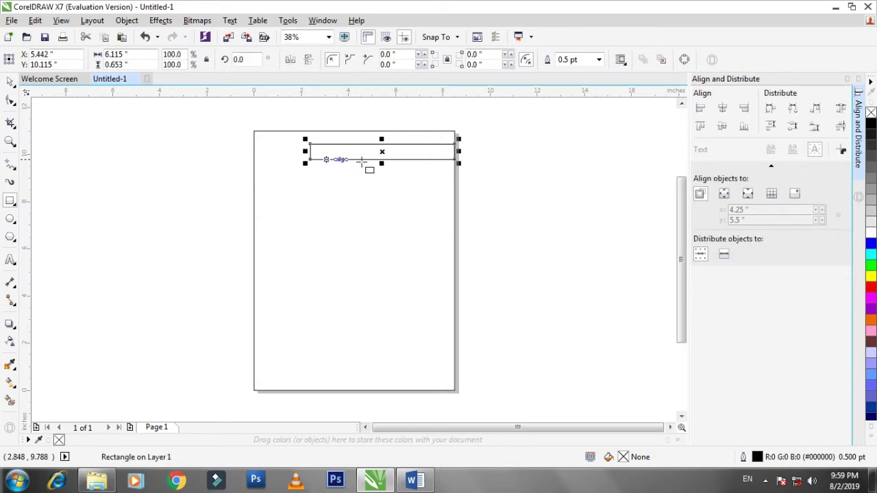
pyautogui.scroll(2, 393, 151)
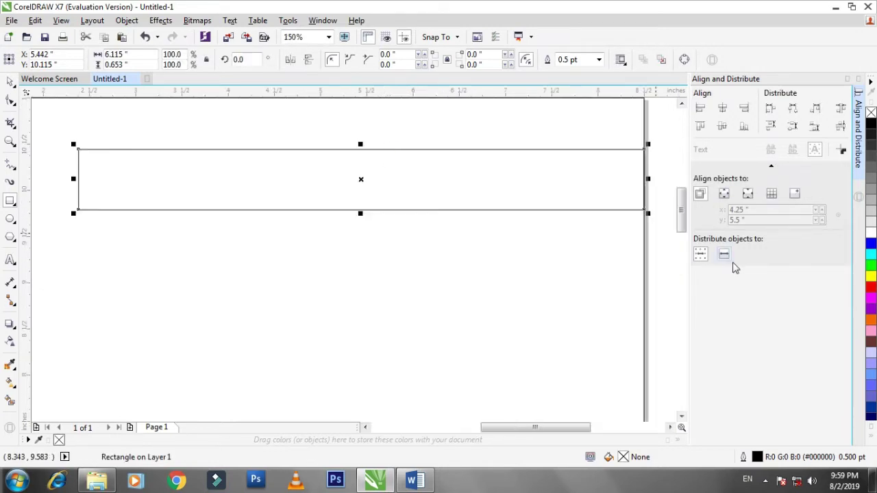
pyautogui.click(871, 287)
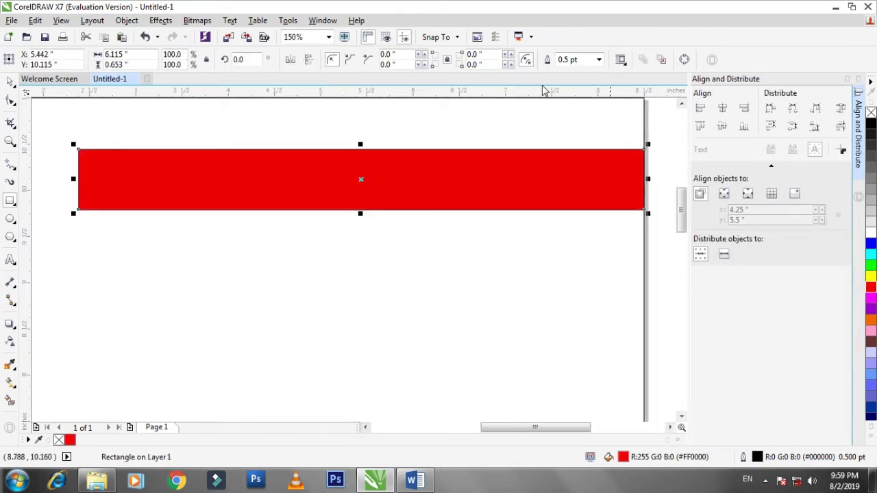
pyautogui.click(599, 60)
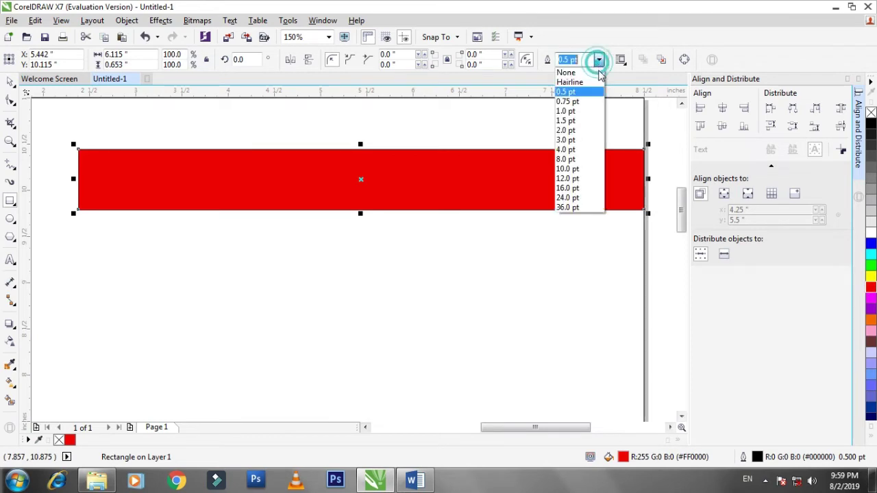
pyautogui.click(595, 73)
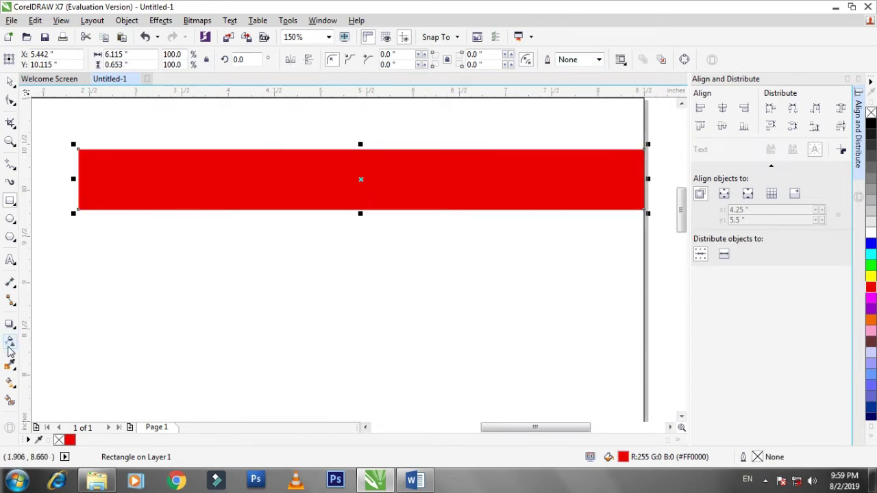
# Apply a linear fountain fill along the bar, running from red at its left end to black at its right end
pyautogui.click(11, 383)
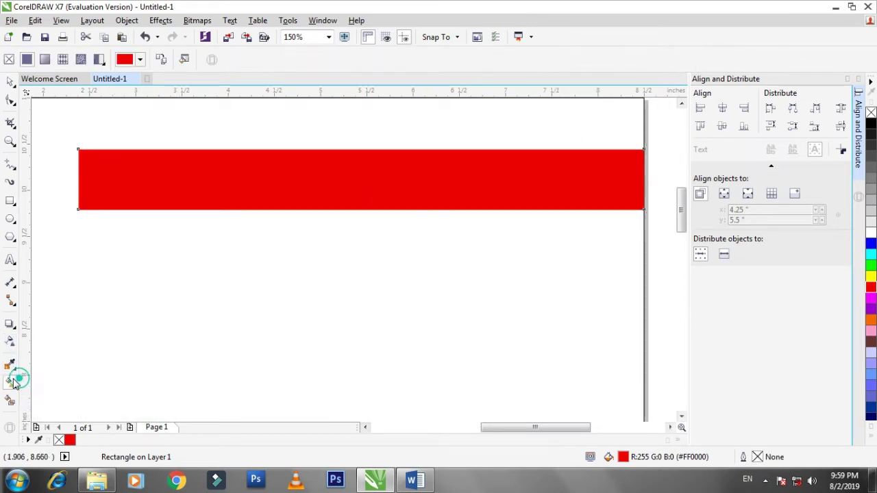
pyautogui.moveTo(77, 187); pyautogui.dragTo(653, 171)
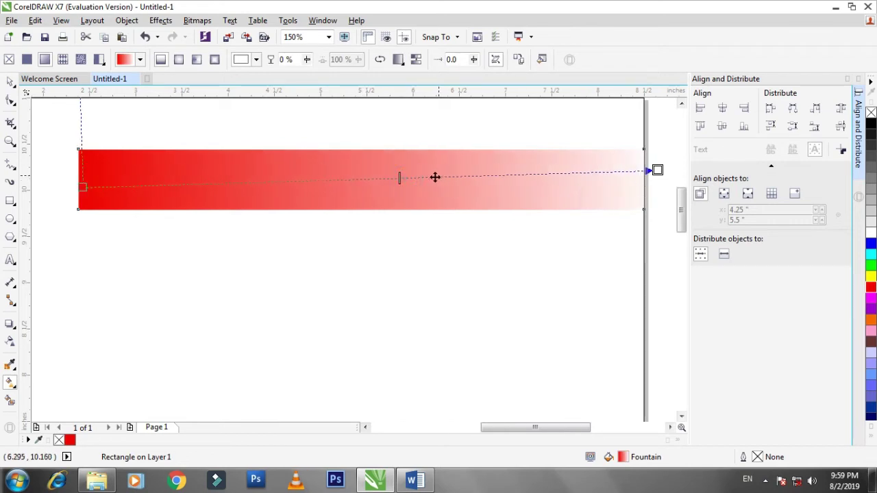
pyautogui.click(657, 169)
pyautogui.click(603, 192)
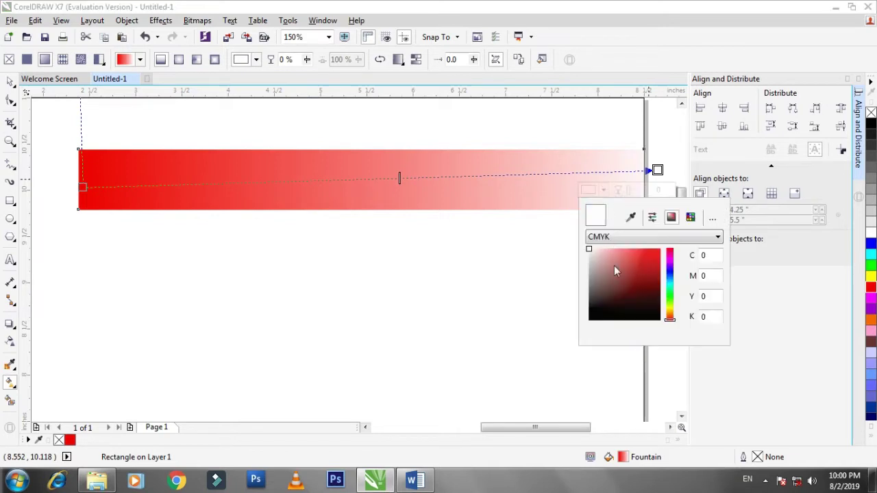
pyautogui.moveTo(617, 274); pyautogui.dragTo(671, 333)
pyautogui.click(524, 289)
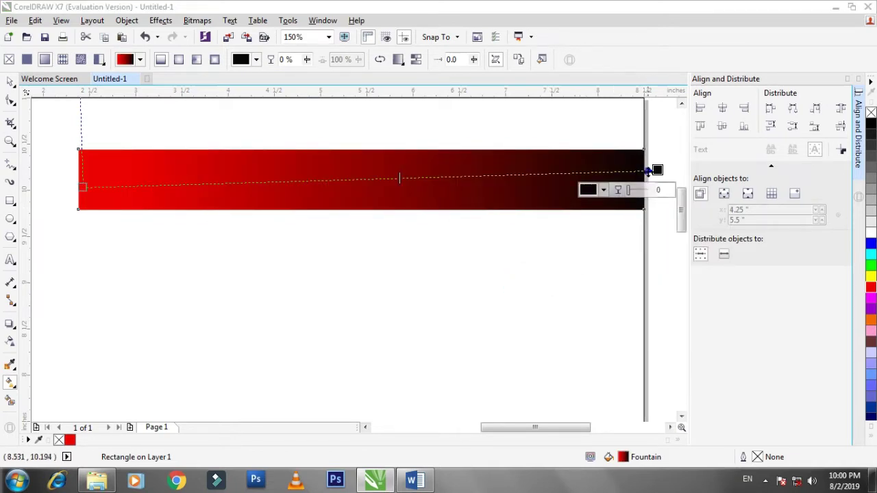
# Move the black end of the bar's gradient outward past the page's right edge so the red extends further
pyautogui.moveTo(657, 170)
pyautogui.mouseDown()
pyautogui.moveTo(698, 170)
pyautogui.moveTo(668, 172)
pyautogui.mouseUp()
pyautogui.scroll(-1, 653, 174)
pyautogui.scroll(-2, 666, 174)
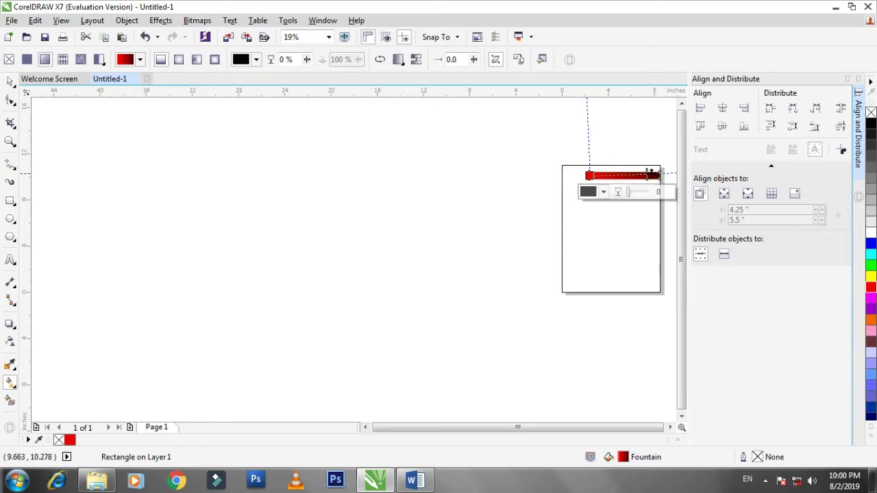
pyautogui.scroll(1, 661, 183)
pyautogui.scroll(1, 657, 183)
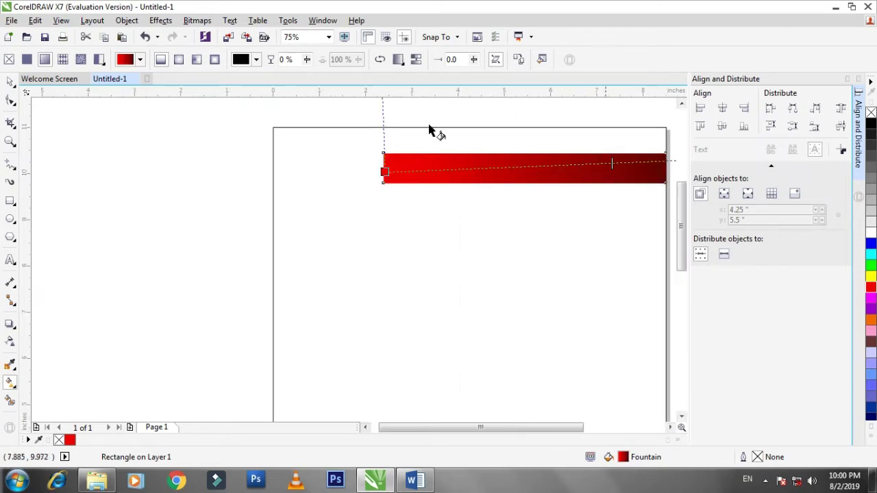
# Draw a circle about 2.78 inches in diameter overlapping the page's left edge below the bar
pyautogui.click(152, 152)
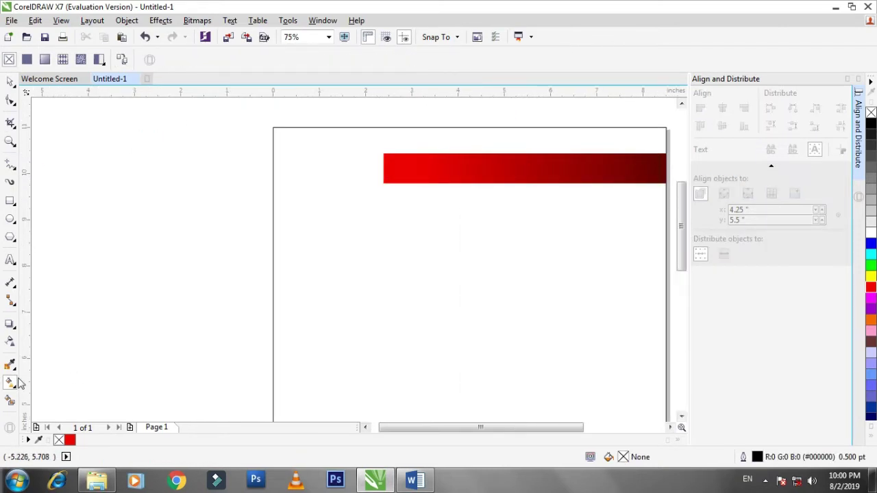
pyautogui.click(10, 218)
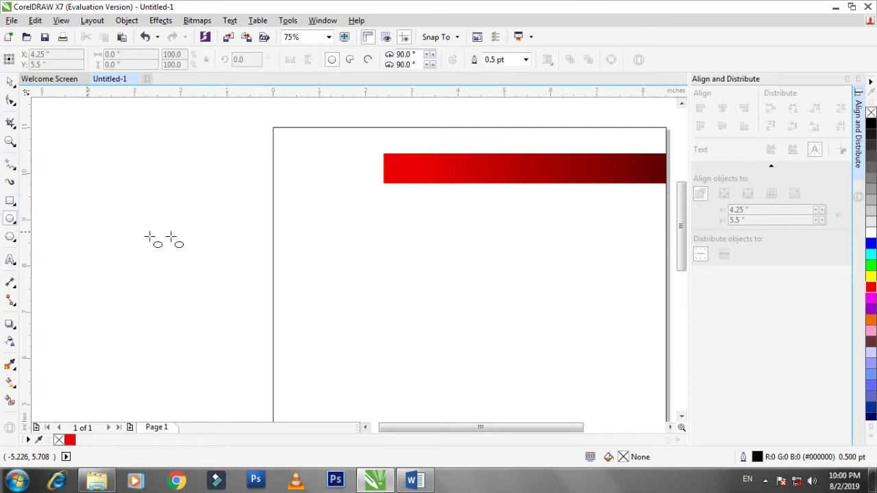
pyautogui.moveTo(190, 204); pyautogui.dragTo(317, 310)
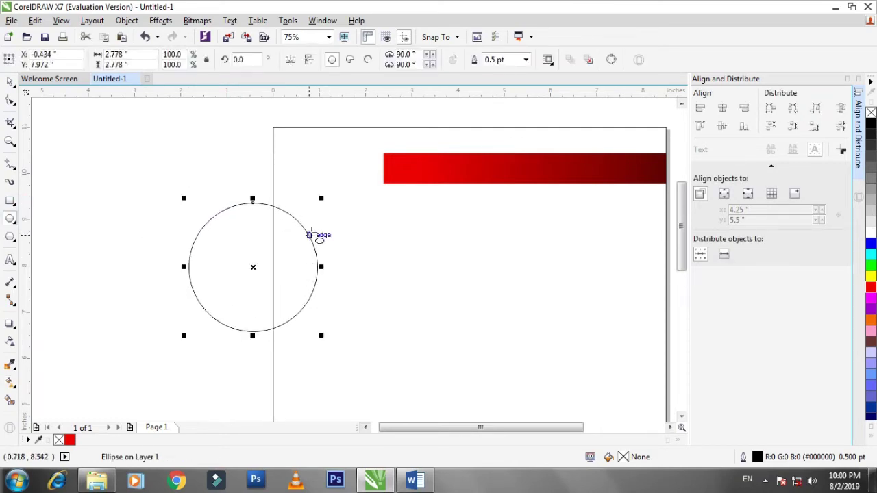
# Duplicate the circle and scale the copy about its centre to 88%, about 2.44 inches in diameter
pyautogui.click(40, 22)
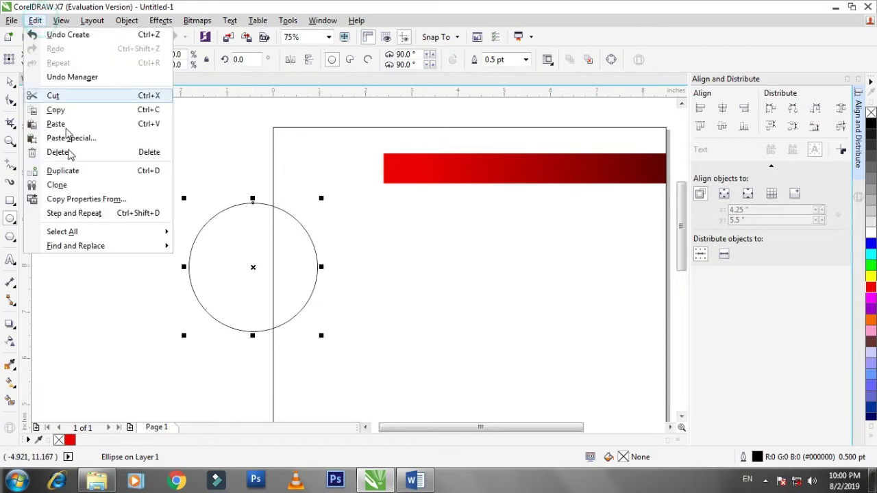
pyautogui.click(65, 171)
pyautogui.press('space')
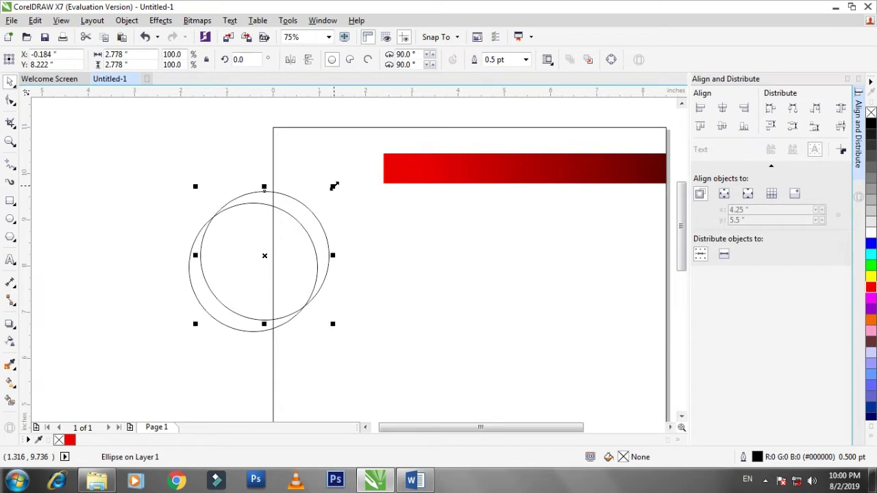
pyautogui.moveTo(334, 187); pyautogui.dragTo(326, 187)
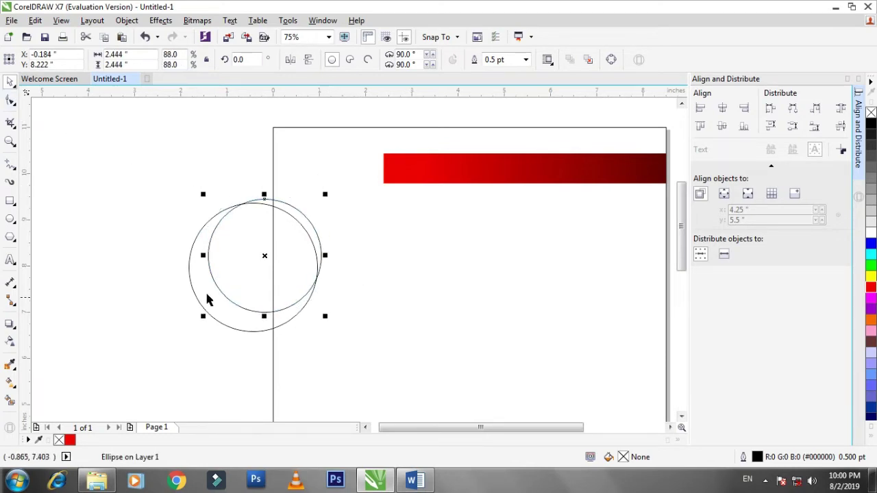
# Align the two overlapping circles on their horizontal and vertical centres so they are concentric
pyautogui.moveTo(160, 155); pyautogui.dragTo(347, 356)
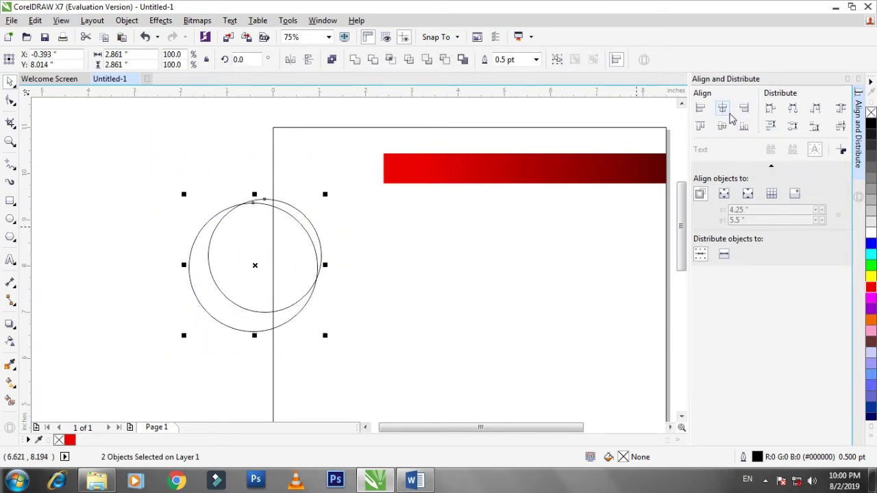
pyautogui.click(614, 61)
pyautogui.click(614, 61)
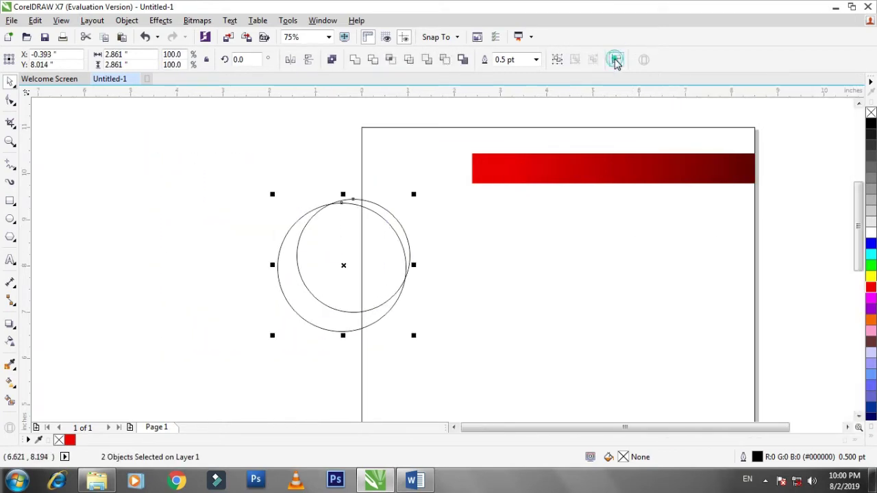
pyautogui.click(722, 108)
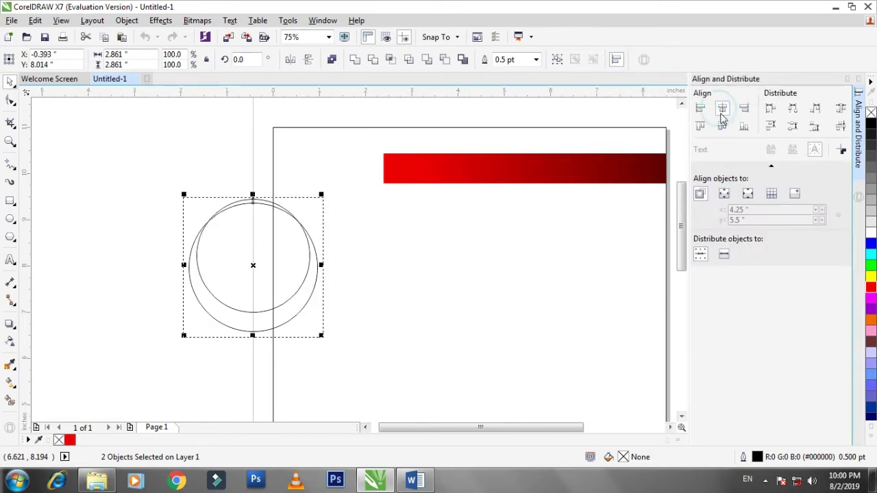
pyautogui.click(724, 127)
pyautogui.click(141, 252)
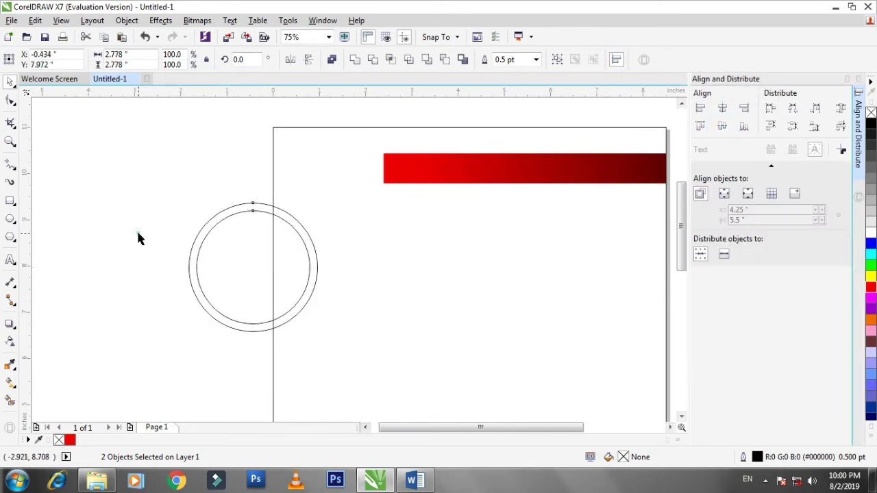
# Fill the inner circle with red and the larger outer circle with black
pyautogui.click(224, 216)
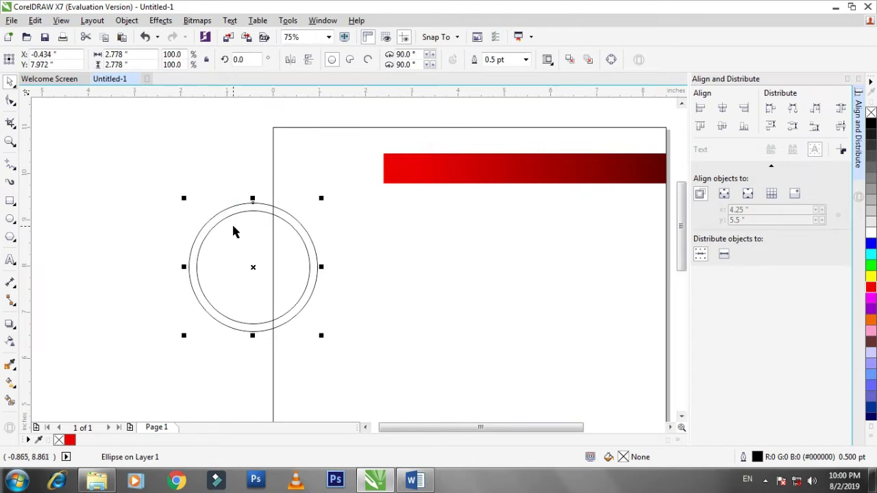
pyautogui.click(235, 227)
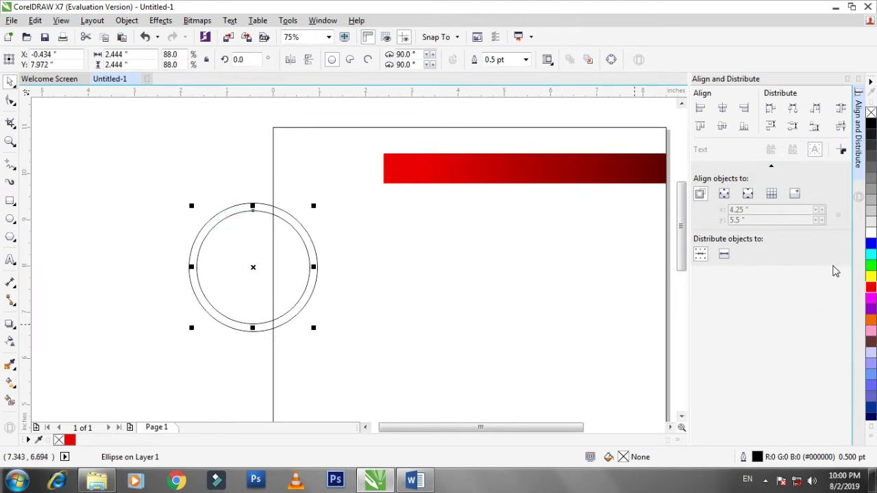
pyautogui.click(871, 288)
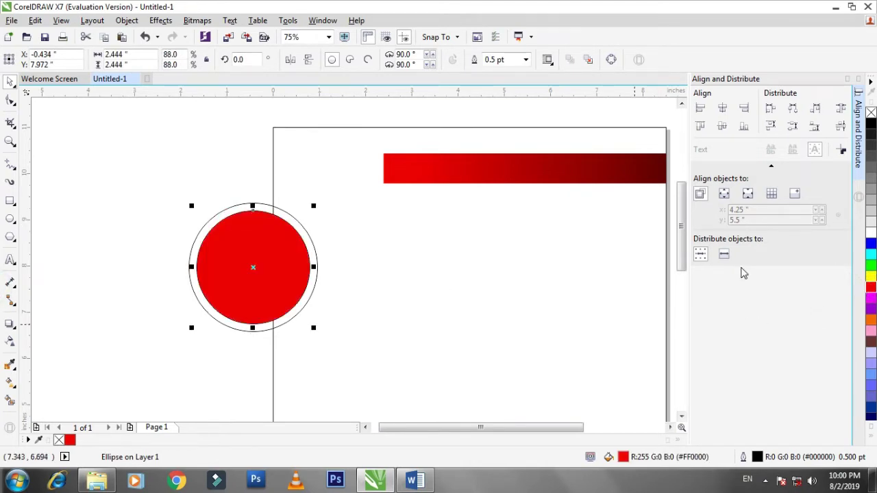
pyautogui.click(310, 247)
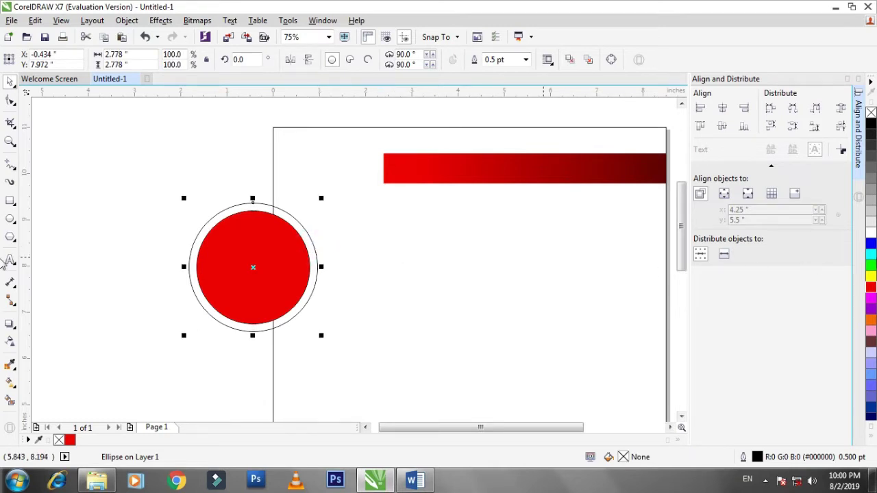
pyautogui.click(871, 123)
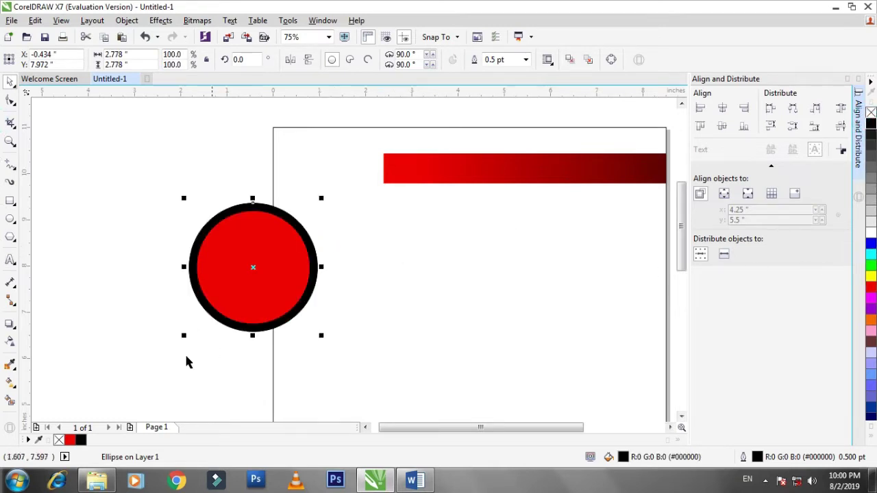
pyautogui.click(166, 352)
# Give the red circle a 2.0 pt white outline with round corners and line caps, placed behind the fill
pyautogui.click(265, 251)
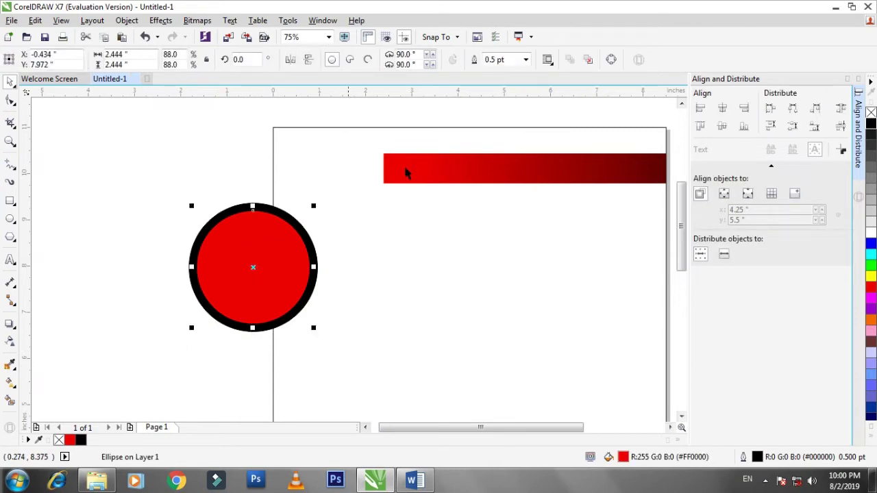
pyautogui.click(525, 60)
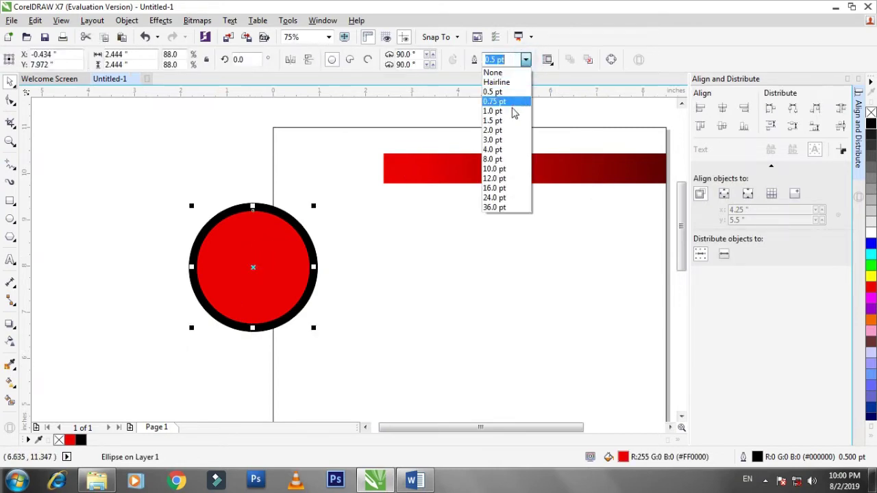
pyautogui.click(511, 130)
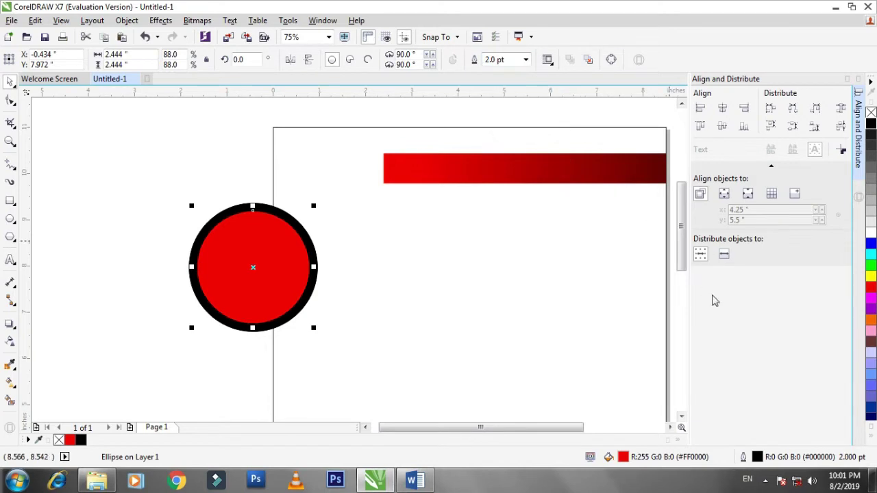
pyautogui.doubleClick(757, 460)
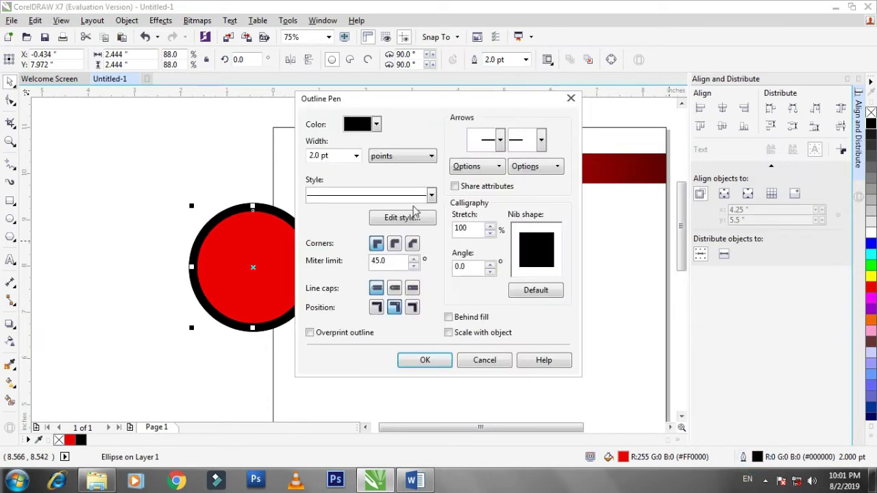
pyautogui.click(375, 124)
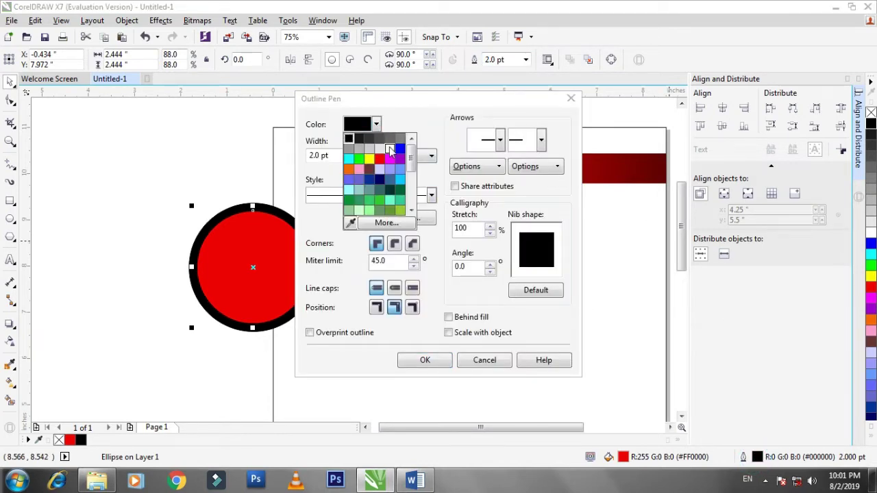
pyautogui.click(387, 145)
pyautogui.click(395, 245)
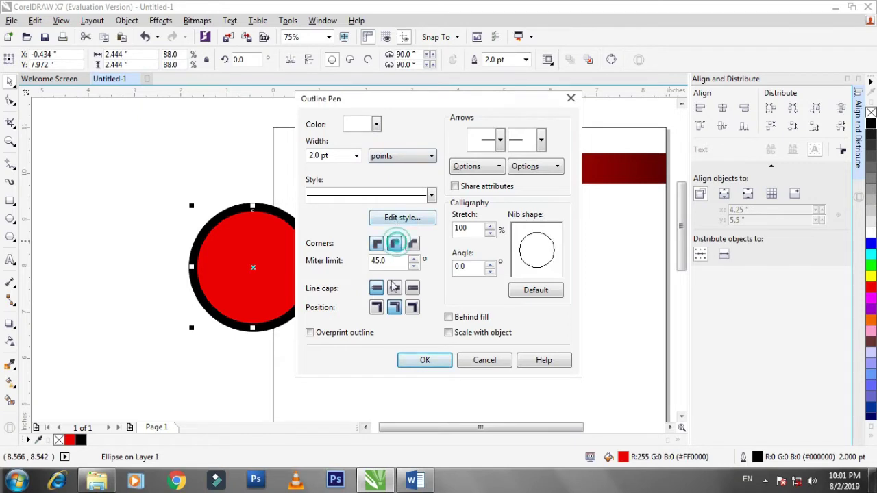
pyautogui.click(394, 288)
pyautogui.click(448, 318)
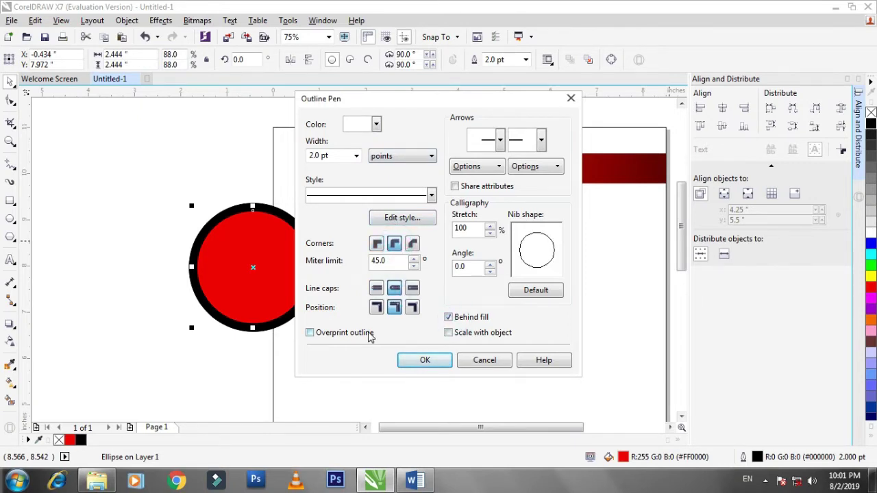
pyautogui.click(374, 333)
pyautogui.click(419, 362)
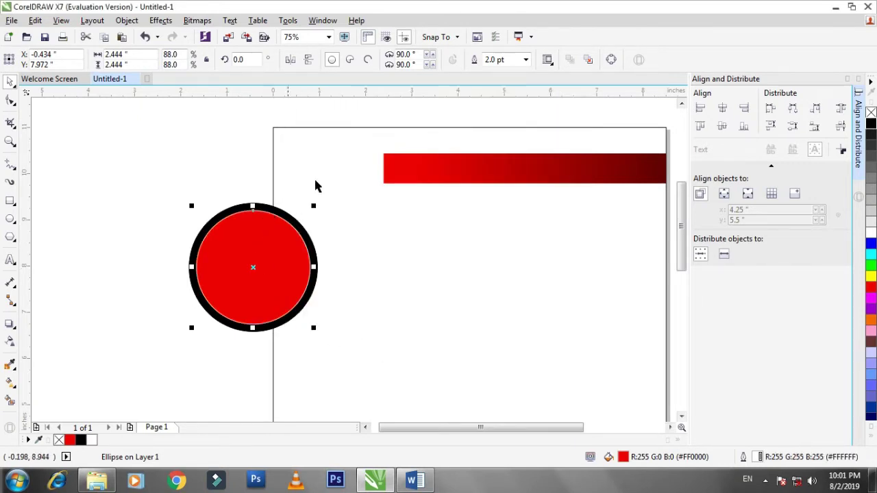
# Increase the red circle's outline width to 4.0 pt
pyautogui.click(525, 60)
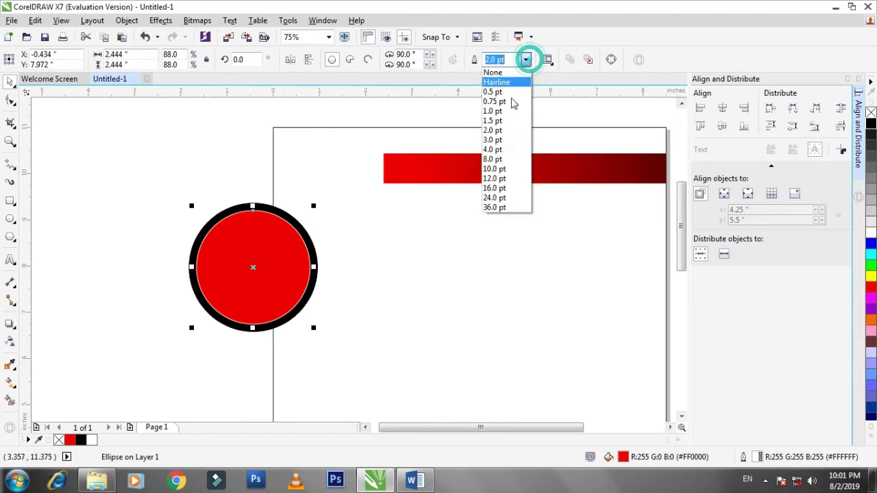
pyautogui.click(495, 150)
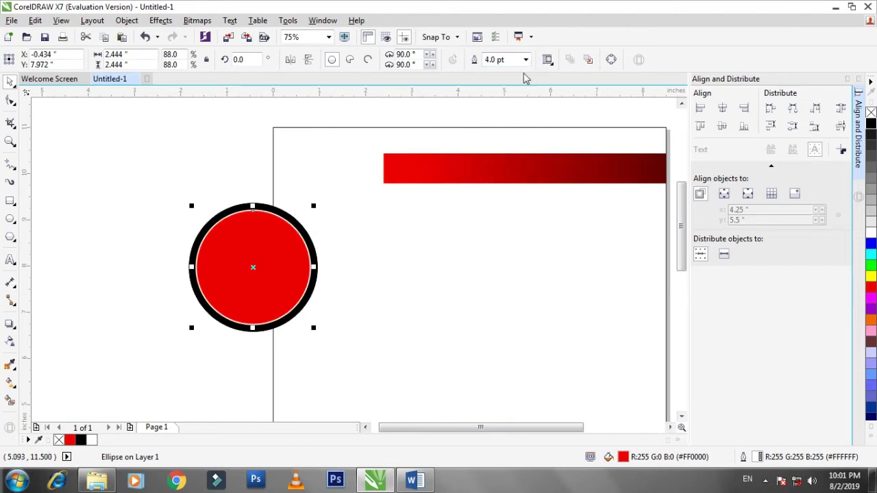
pyautogui.click(104, 218)
# Scale both circles together to about 2.05 inches in diameter and move them beside the bar's left end, inside the page's upper-left corner
pyautogui.moveTo(144, 173); pyautogui.dragTo(352, 348)
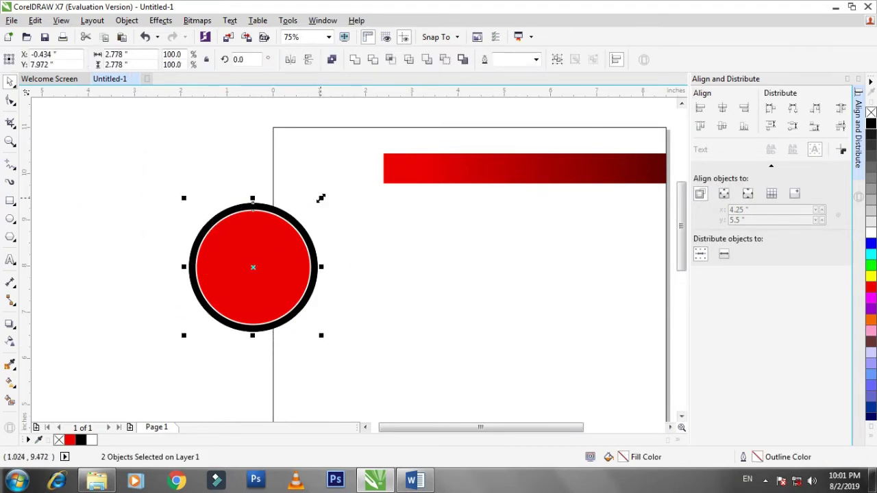
pyautogui.moveTo(320, 198); pyautogui.dragTo(284, 237)
pyautogui.moveTo(252, 277); pyautogui.dragTo(343, 178)
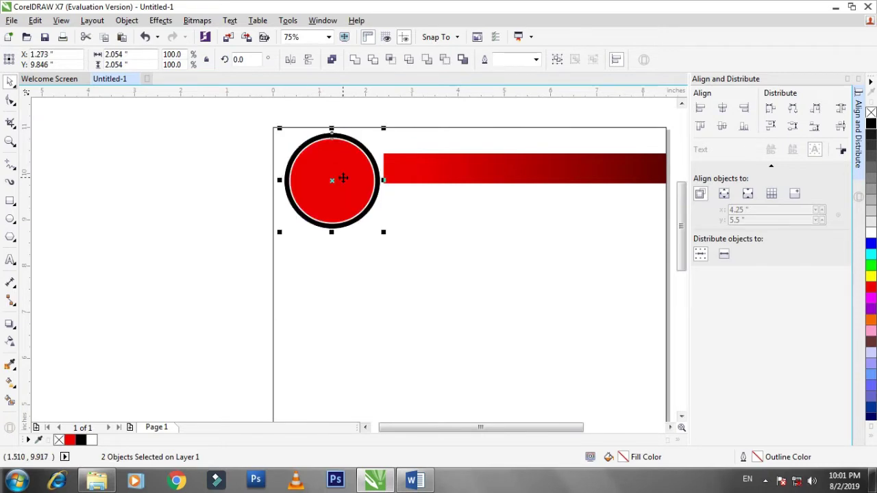
pyautogui.click(196, 180)
# Group the red circle and the black circle into one object
pyautogui.click(416, 164)
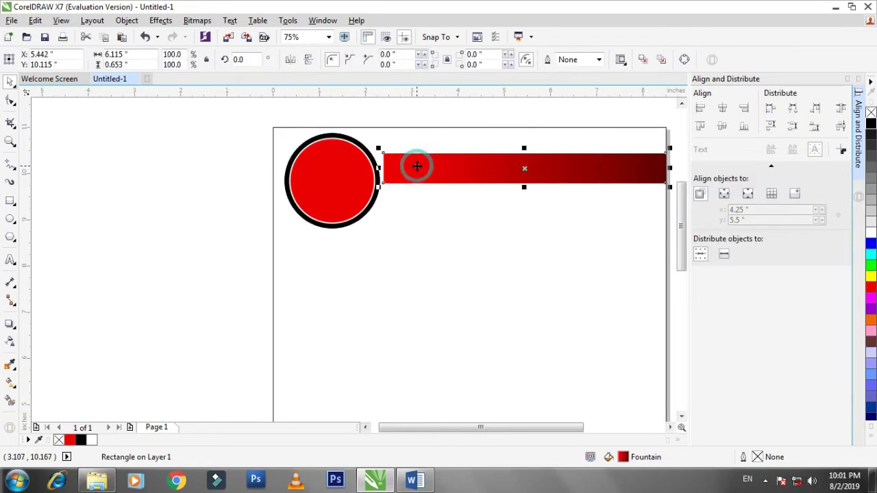
pyautogui.click(257, 135)
pyautogui.moveTo(241, 117); pyautogui.dragTo(402, 246)
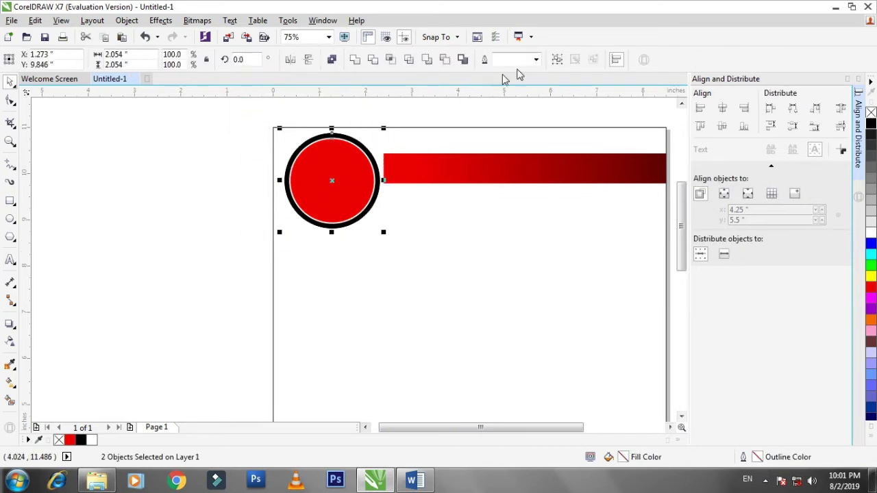
pyautogui.click(557, 59)
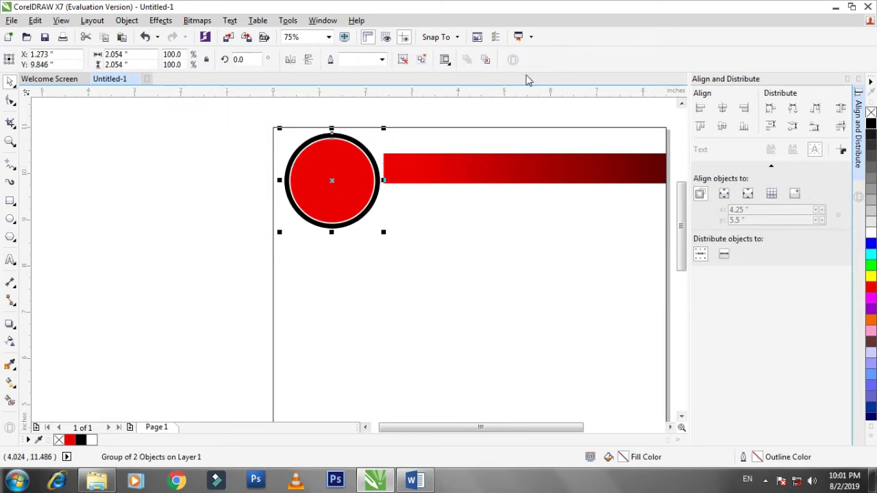
pyautogui.click(215, 212)
# Try to centre the circle group vertically on the bar and shift both slightly down, and undo these changes
pyautogui.click(431, 170)
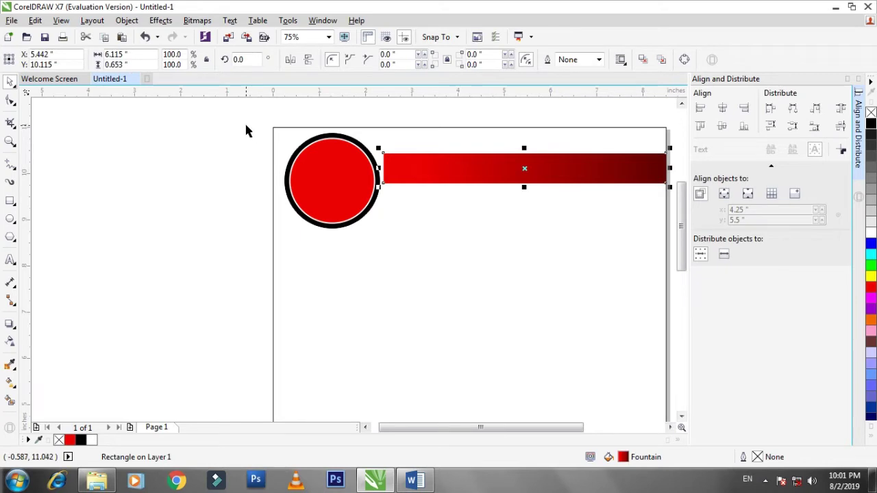
pyautogui.moveTo(247, 130); pyautogui.dragTo(612, 247)
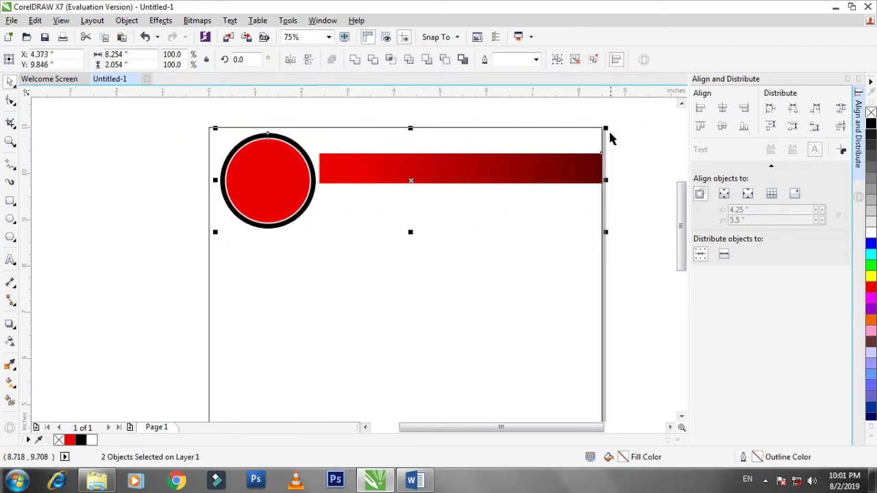
pyautogui.click(723, 126)
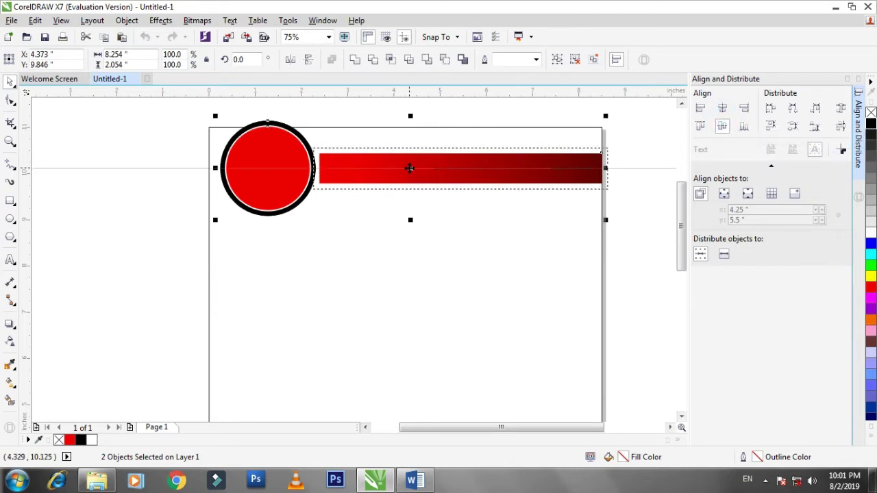
pyautogui.moveTo(409, 168); pyautogui.dragTo(407, 183)
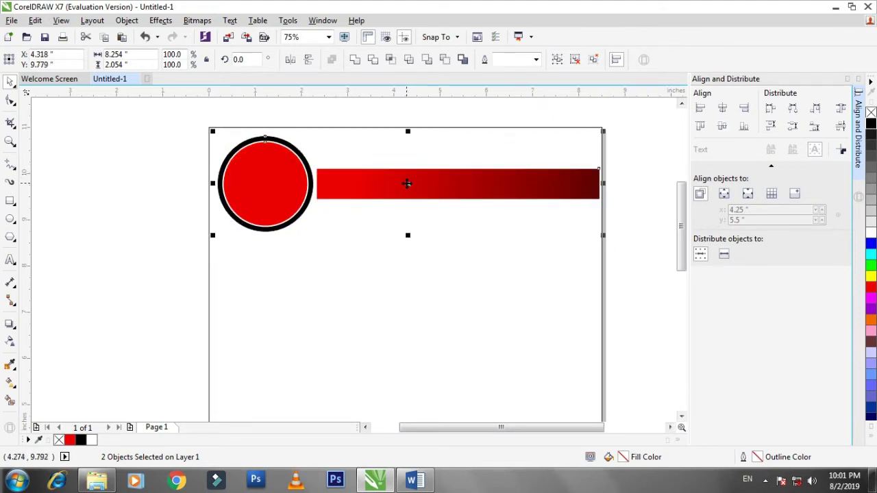
pyautogui.hotkey('ctrl', 'z')
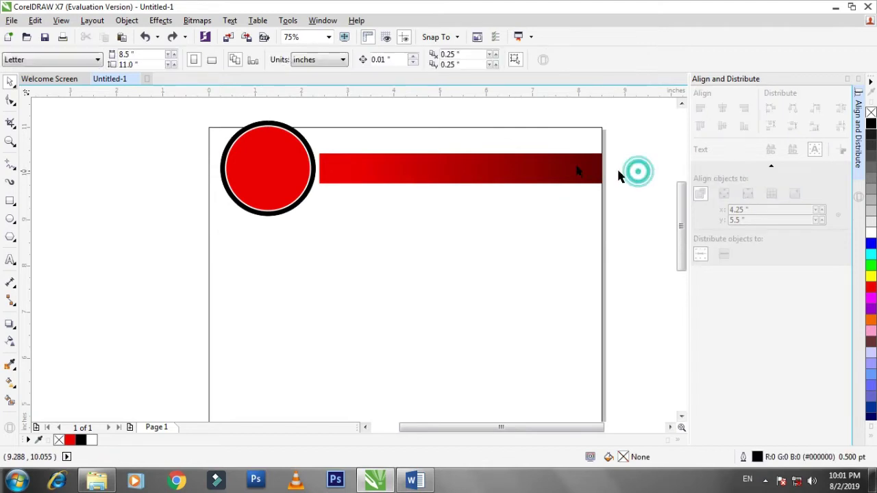
pyautogui.hotkey('ctrl', 'shift', 'z')
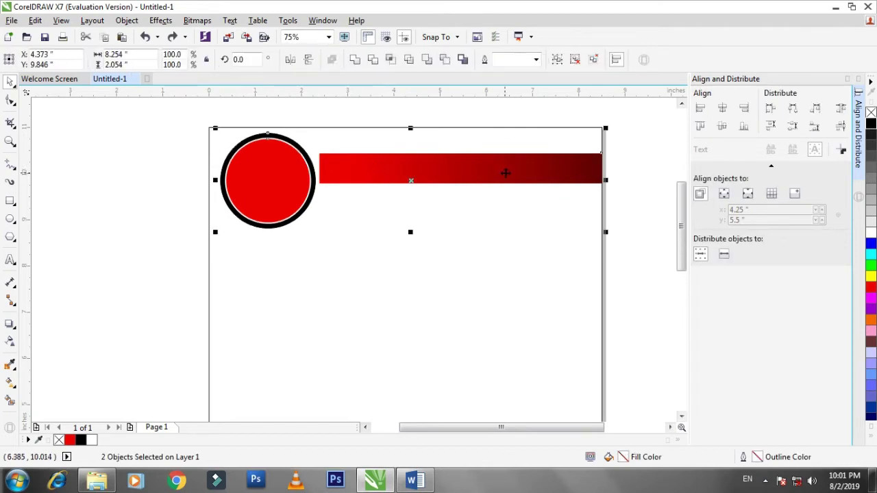
pyautogui.click(176, 179)
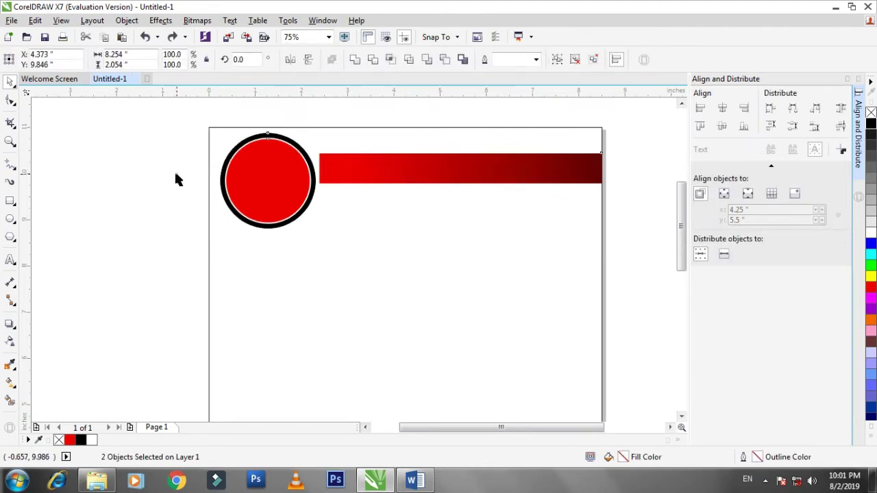
# Align the gradient bar vertically to the centre of the circle group, keeping the circles in place
pyautogui.click(388, 164)
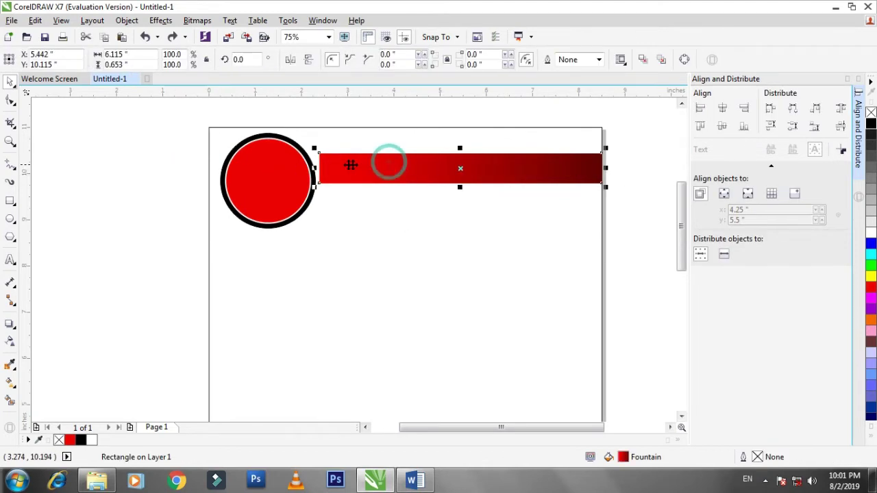
pyautogui.keyDown('shift'); pyautogui.click(293, 171); pyautogui.keyUp('shift')
pyautogui.click(722, 129)
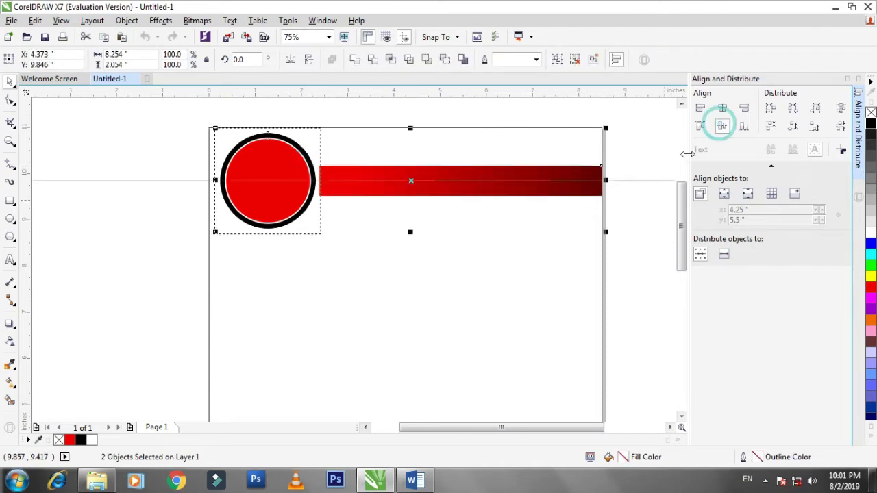
pyautogui.click(637, 172)
# Convert the gradient header bar from a rectangle to curves so its corner nodes can be edited
pyautogui.click(427, 181)
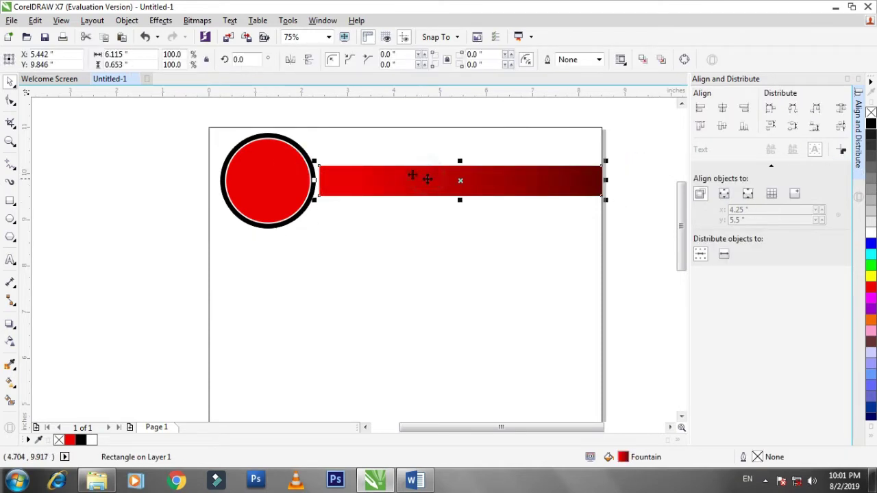
pyautogui.click(15, 100)
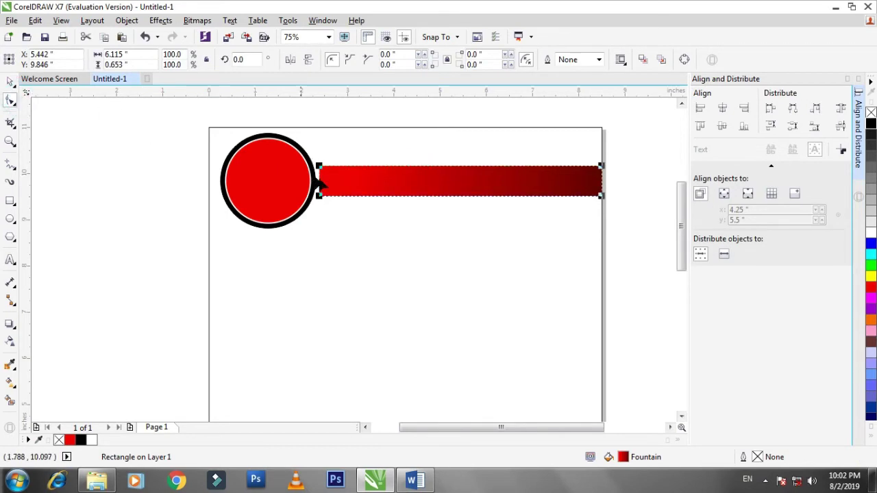
pyautogui.rightClick(355, 173)
pyautogui.click(409, 174)
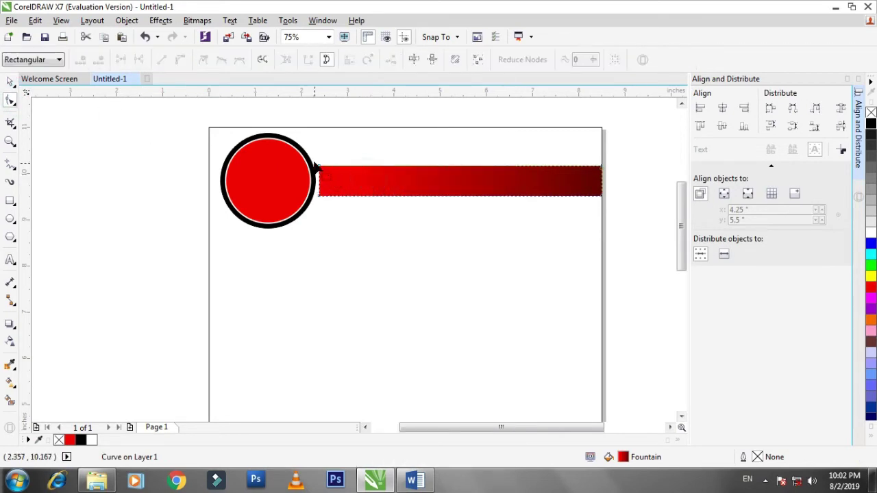
# Move the header bar's two left corner nodes leftward behind the circle emblem, closing the gap between bar and emblem
pyautogui.click(320, 169)
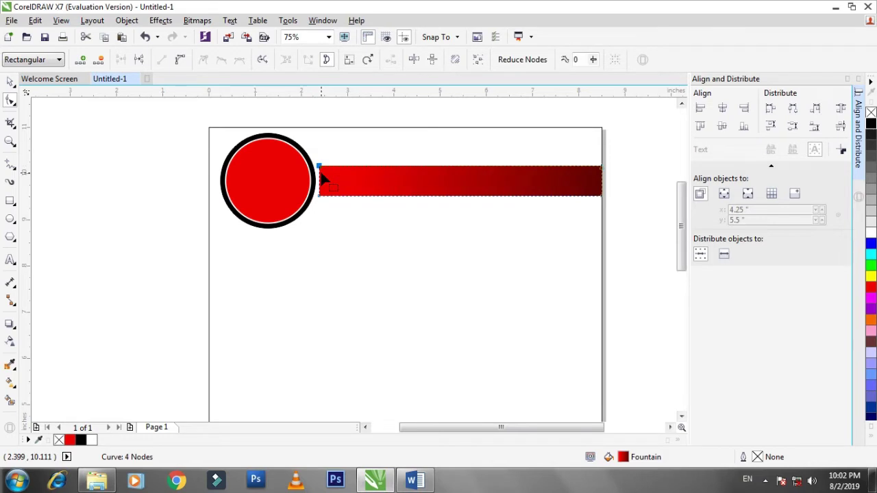
pyautogui.moveTo(320, 170)
pyautogui.mouseDown()
pyautogui.moveTo(299, 168)
pyautogui.moveTo(313, 189)
pyautogui.moveTo(294, 191)
pyautogui.mouseUp()
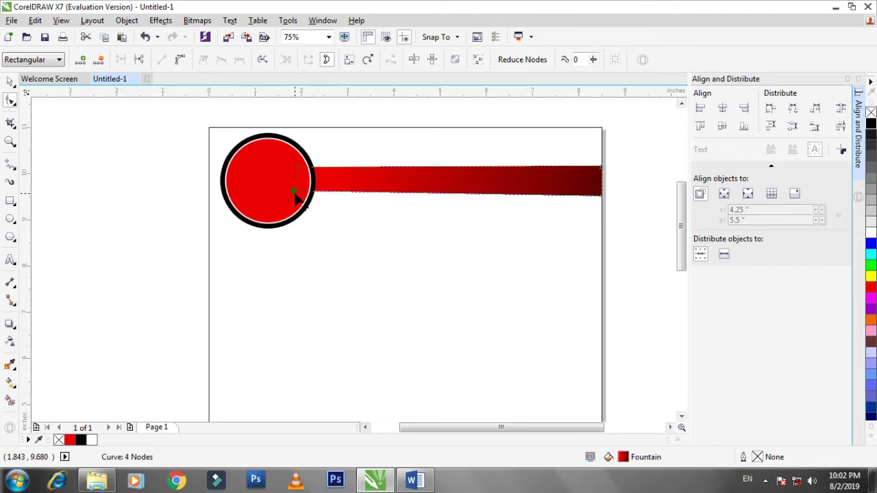
pyautogui.hotkey('ctrl', 'z')
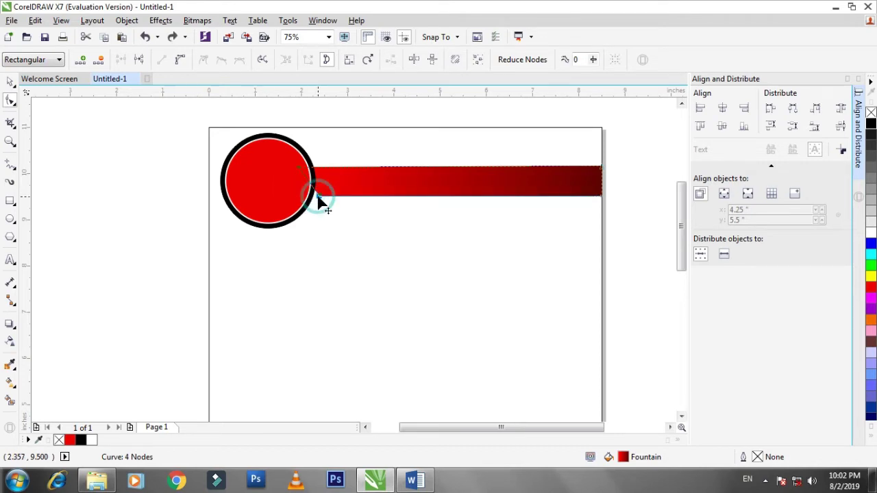
pyautogui.moveTo(318, 197); pyautogui.dragTo(296, 198)
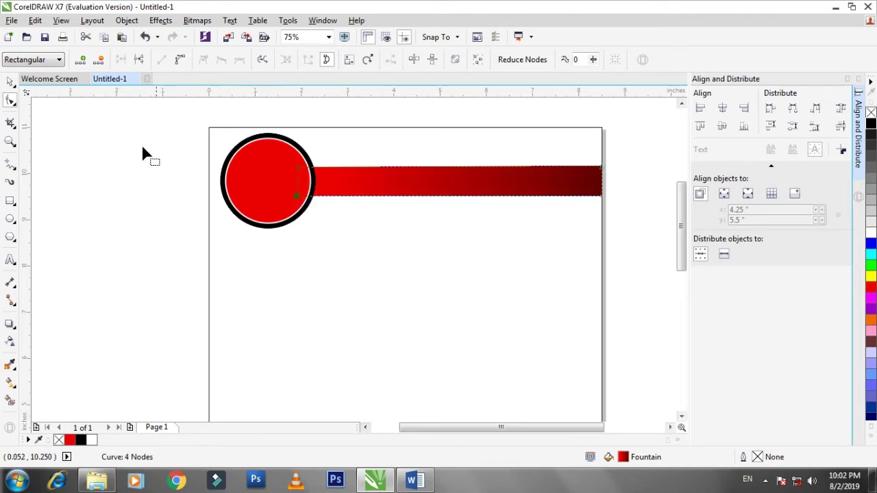
pyautogui.click(10, 83)
pyautogui.press('Escape')
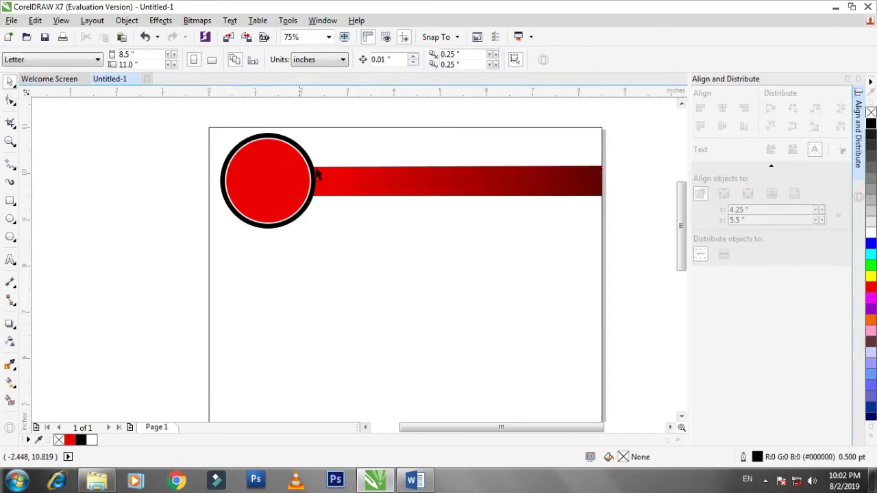
# Switch to Windows Explorer and bring the logo PNG from the Letterhead1 folder into the CorelDRAW document
pyautogui.scroll(-1, 344, 172)
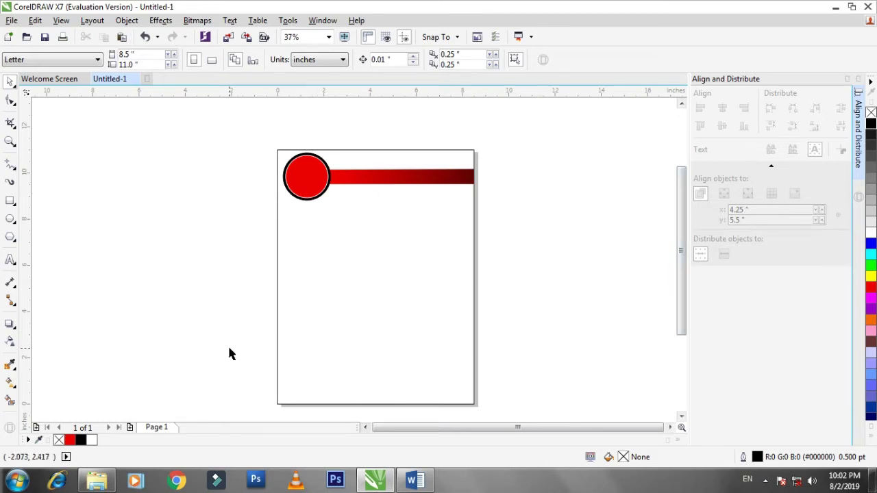
pyautogui.click(96, 481)
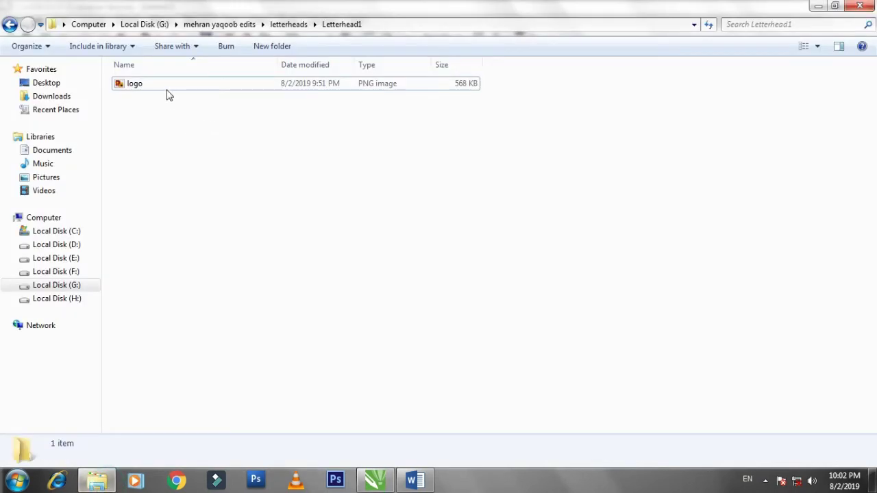
pyautogui.moveTo(164, 89); pyautogui.dragTo(316, 335)
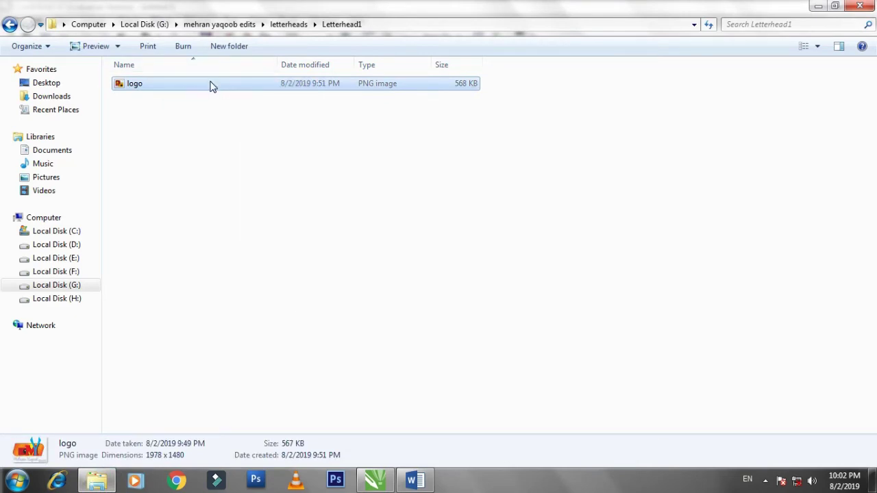
pyautogui.moveTo(213, 85); pyautogui.dragTo(223, 280)
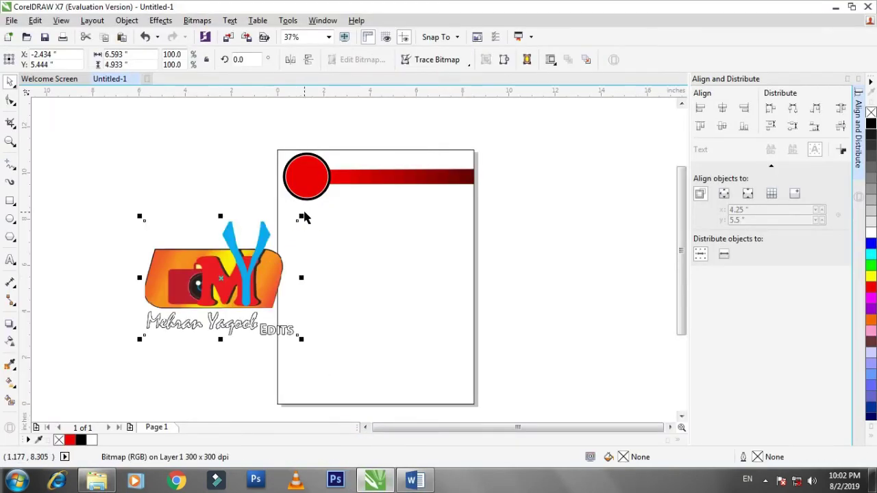
# Scale the logo down to about 1.5 by 1.13 inches and place it inside the red circle
pyautogui.moveTo(301, 217); pyautogui.dragTo(308, 181)
pyautogui.scroll(4, 308, 180)
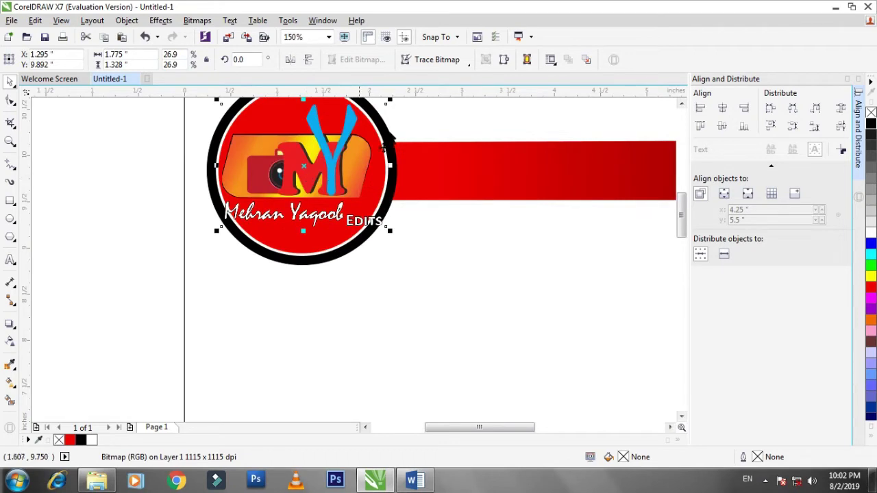
pyautogui.moveTo(392, 233); pyautogui.dragTo(365, 212)
pyautogui.moveTo(314, 167); pyautogui.dragTo(324, 176)
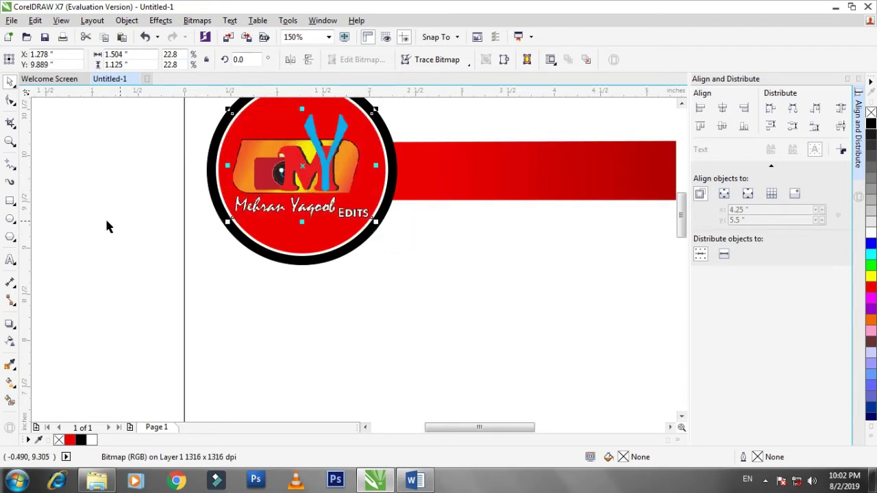
pyautogui.click(105, 223)
# Duplicate the logo inside the circle and move the copy just below the emblem
pyautogui.click(316, 185)
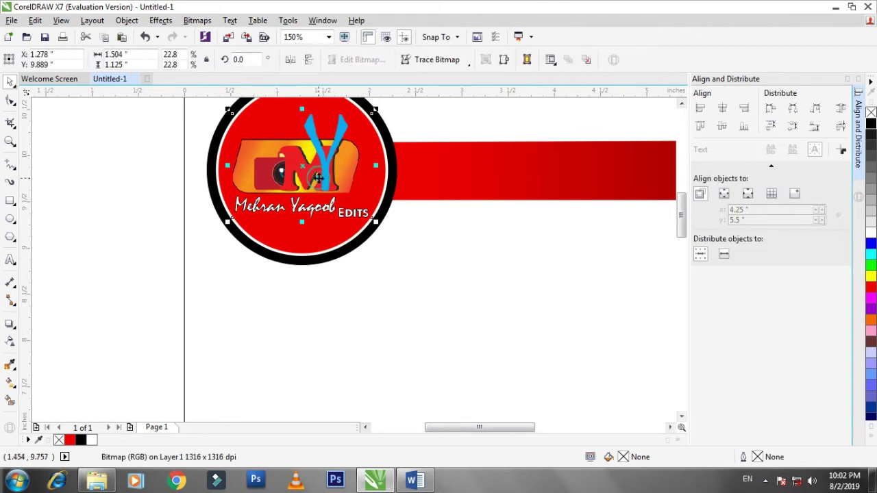
pyautogui.click(34, 20)
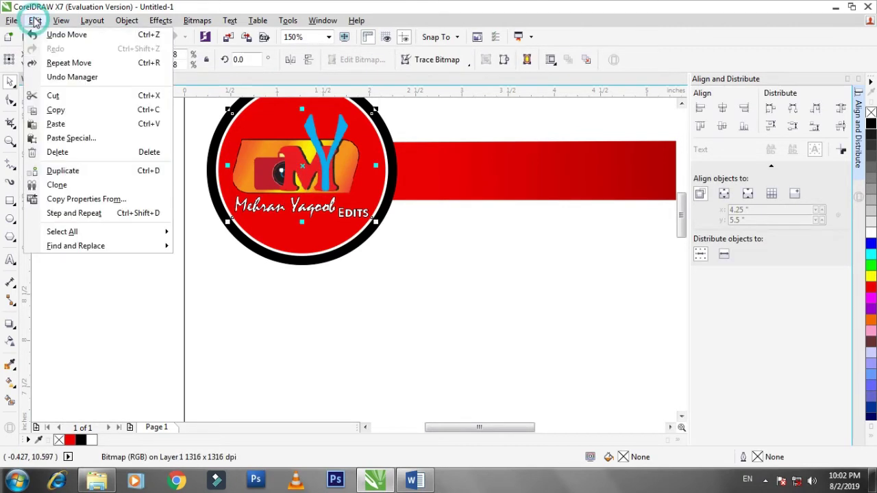
pyautogui.click(63, 171)
pyautogui.moveTo(329, 199); pyautogui.dragTo(384, 302)
pyautogui.scroll(-2, 418, 294)
pyautogui.scroll(-1, 418, 295)
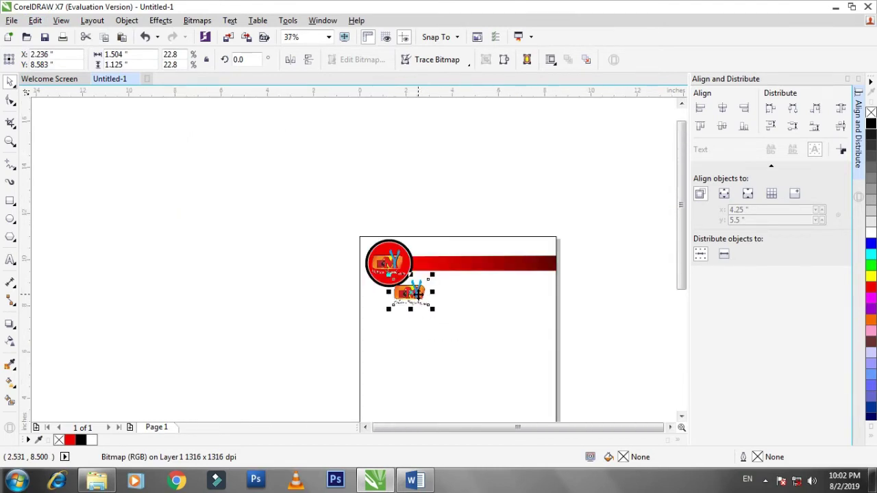
# Enlarge the logo copy to about 5 by 3.74 inches and move it to the middle of the page
pyautogui.hotkey('shift', 'F4')
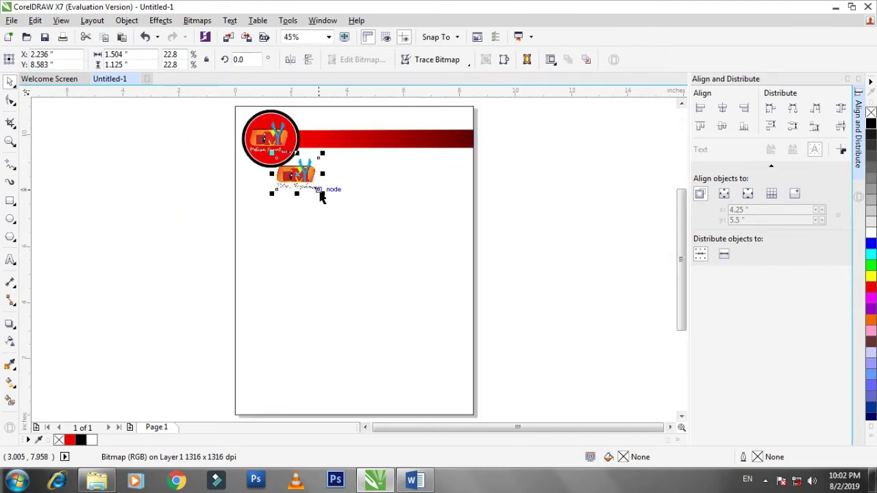
pyautogui.moveTo(322, 194); pyautogui.dragTo(421, 294)
pyautogui.moveTo(377, 228); pyautogui.dragTo(388, 268)
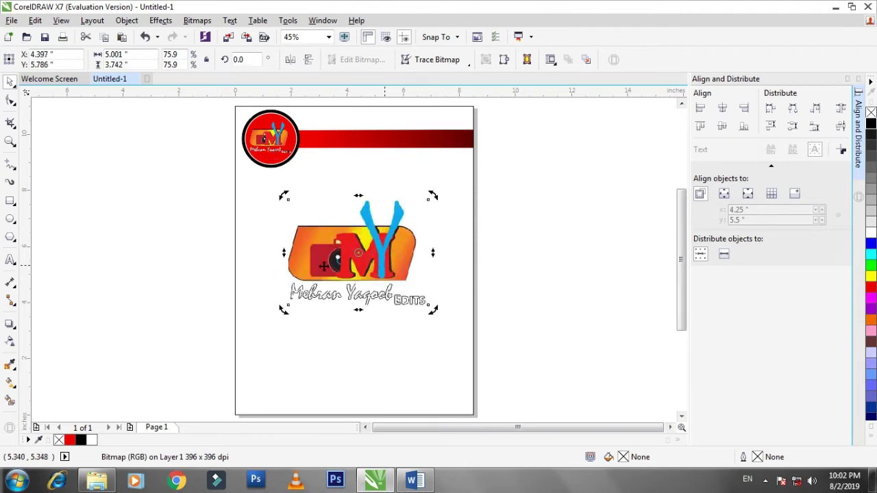
# Apply a uniform transparency of 73 to the large logo in the page centre to make it a watermark
pyautogui.click(11, 344)
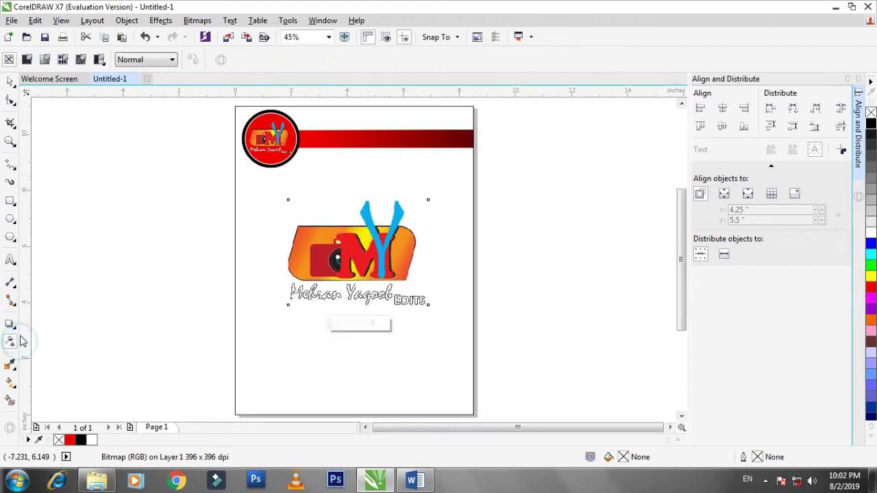
pyautogui.click(28, 60)
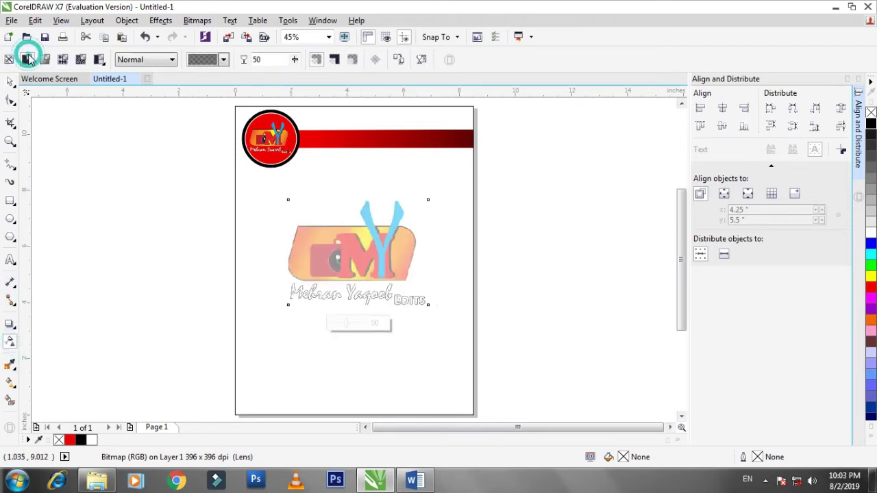
pyautogui.click(355, 327)
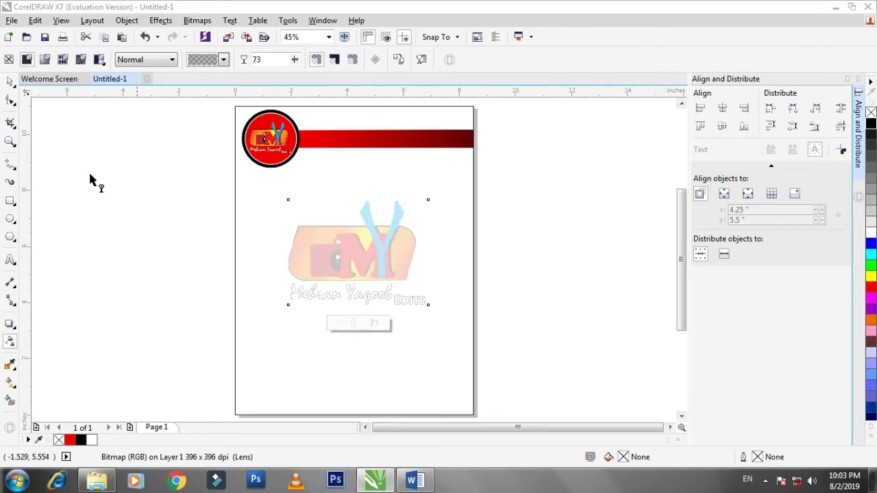
pyautogui.click(11, 83)
pyautogui.click(110, 154)
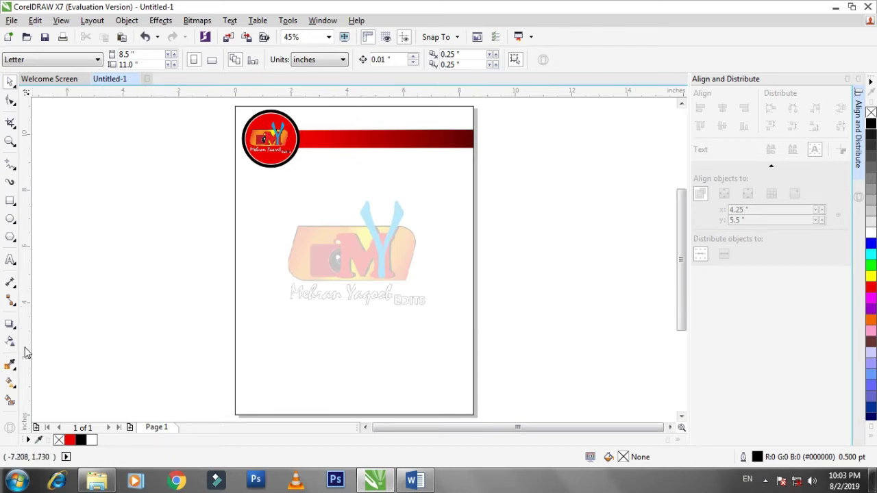
# Draw a red footer rectangle without outline, about 6.94 by 0.55 inches, from the page's left edge near the bottom
pyautogui.click(10, 200)
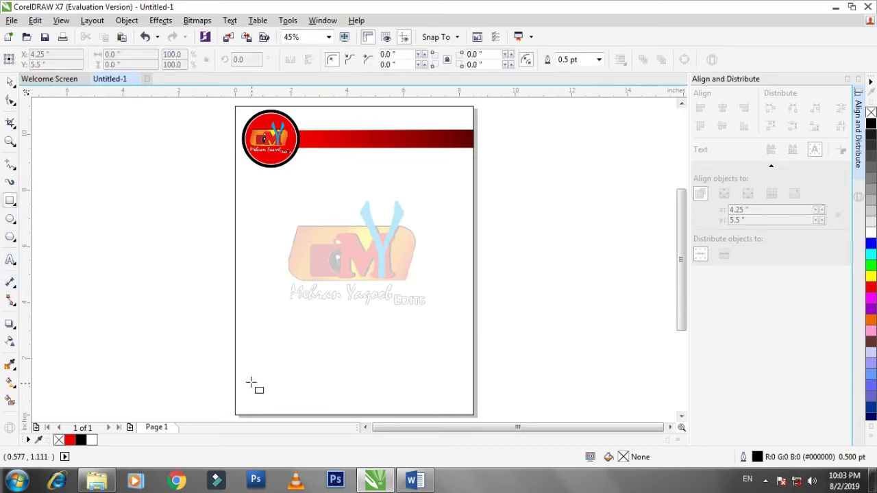
pyautogui.moveTo(235, 386); pyautogui.dragTo(433, 405)
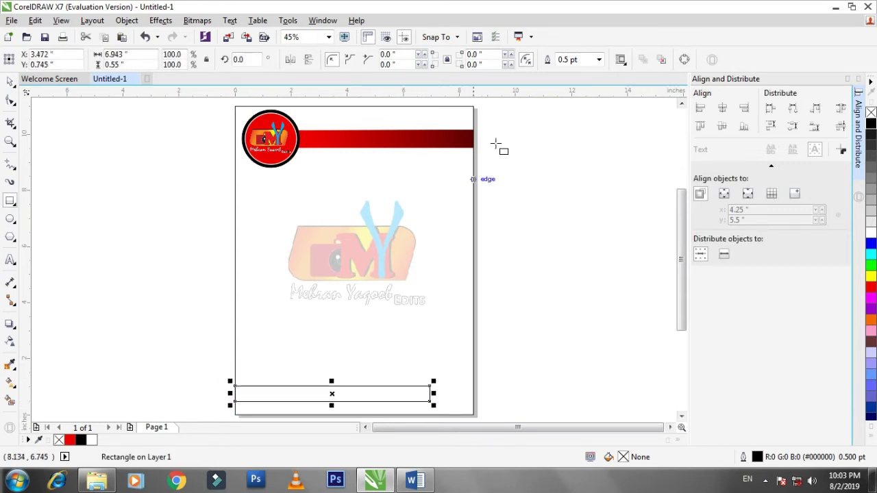
pyautogui.click(870, 286)
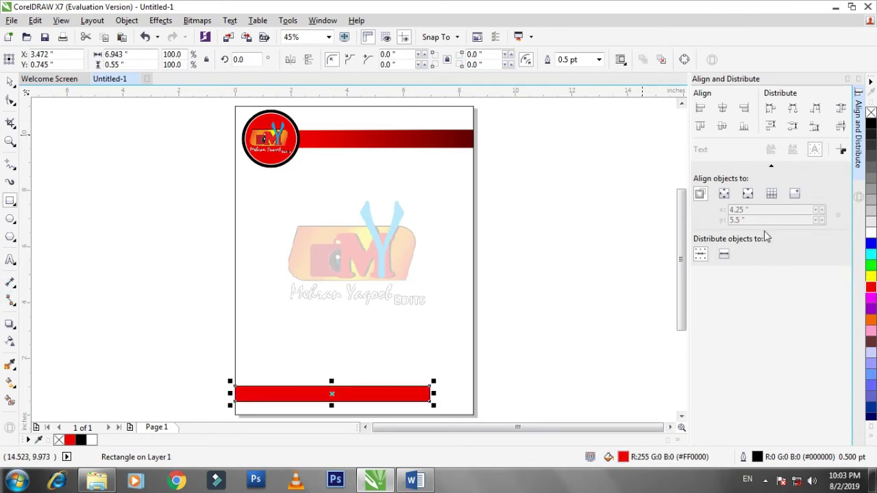
pyautogui.click(598, 60)
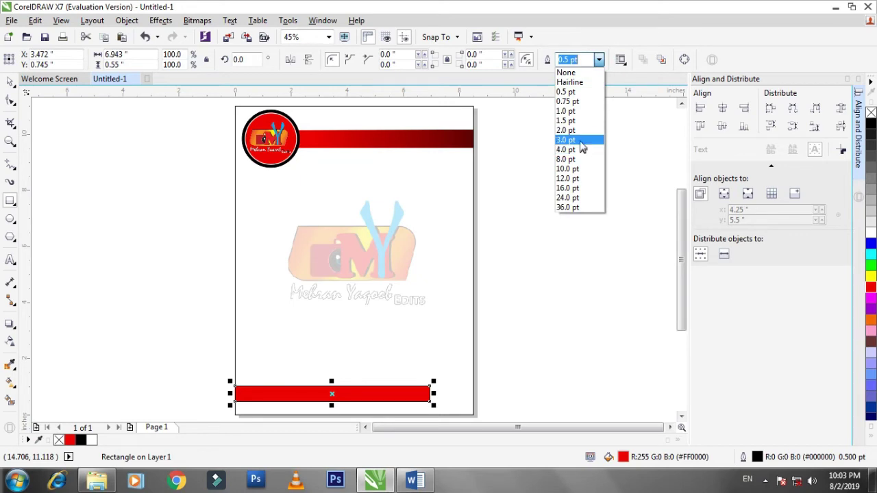
pyautogui.click(570, 74)
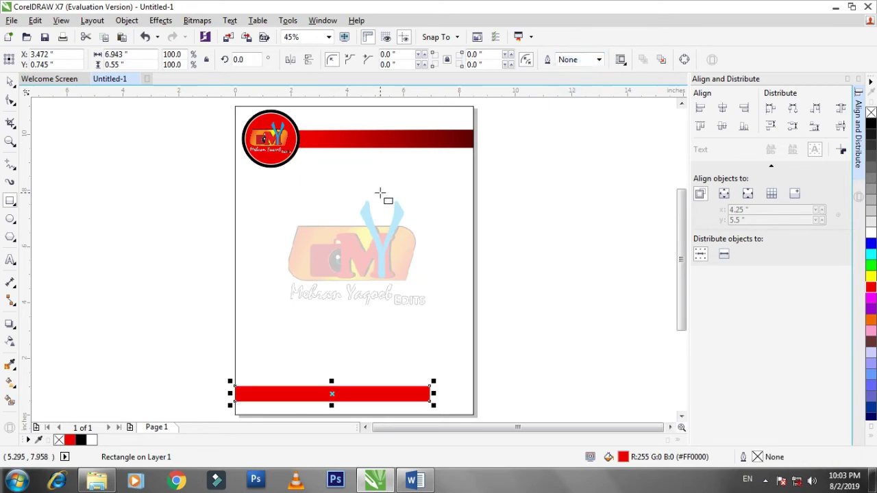
pyautogui.click(11, 82)
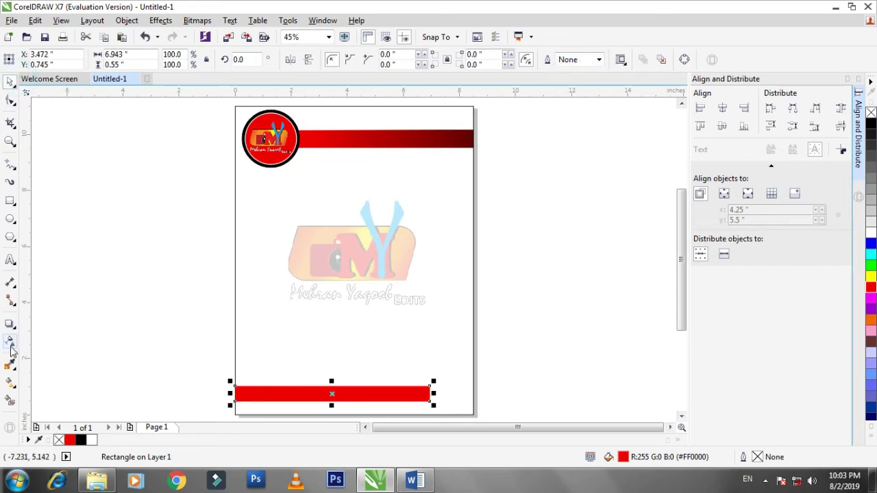
# Apply a linear transparency to the footer bar, fading from opaque at its left end to fully transparent at its right end
pyautogui.click(10, 344)
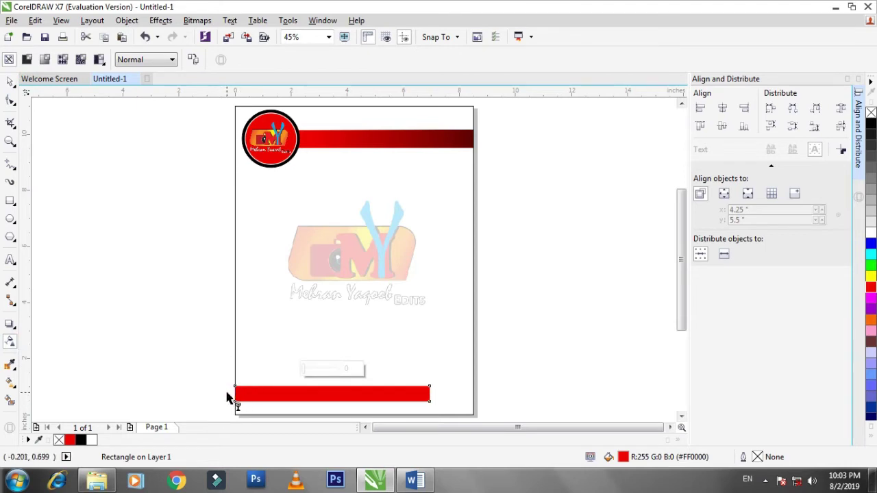
pyautogui.moveTo(226, 392); pyautogui.dragTo(625, 382)
pyautogui.moveTo(426, 387); pyautogui.dragTo(367, 389)
pyautogui.moveTo(626, 381); pyautogui.dragTo(442, 392)
pyautogui.click(442, 392)
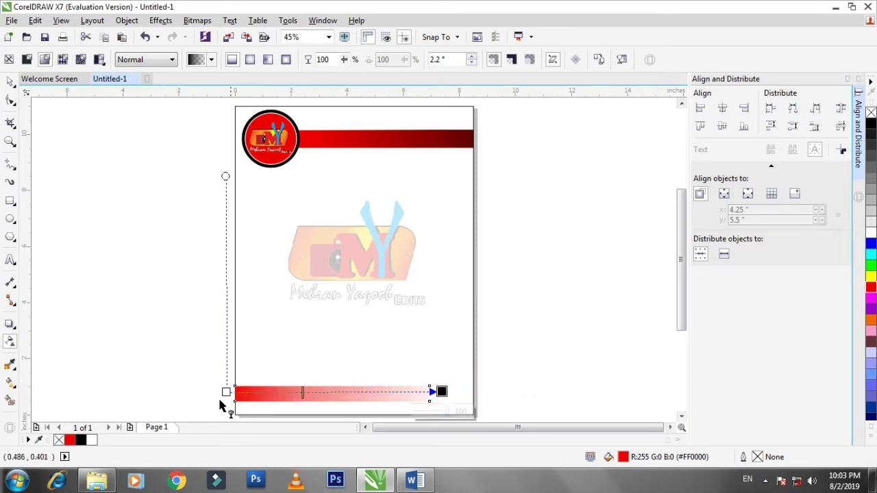
# Soften the footer's fade by starting its transparency well left of the page and ending it about 6 inches across
pyautogui.moveTo(226, 392); pyautogui.dragTo(154, 392)
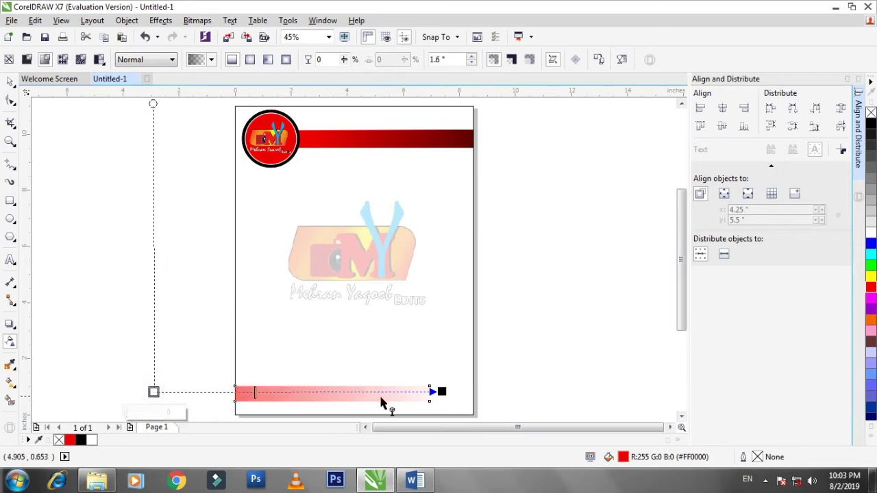
pyautogui.moveTo(442, 391); pyautogui.dragTo(401, 391)
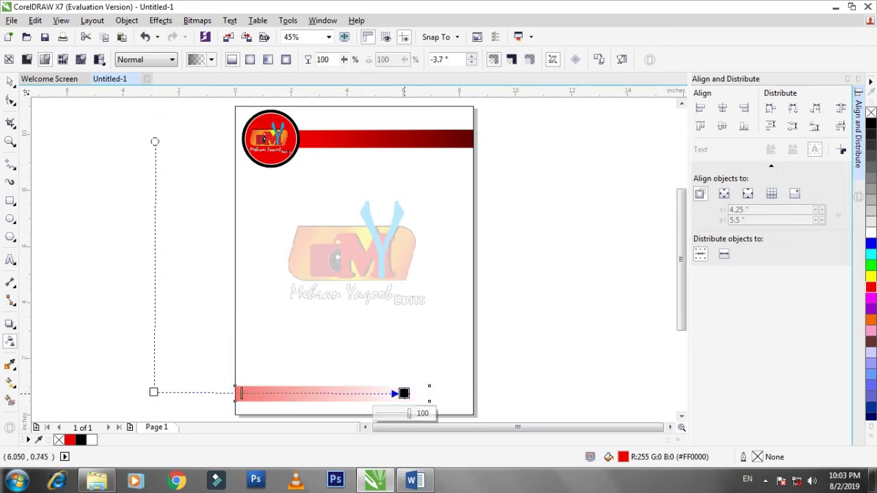
pyautogui.click(119, 309)
pyautogui.click(10, 81)
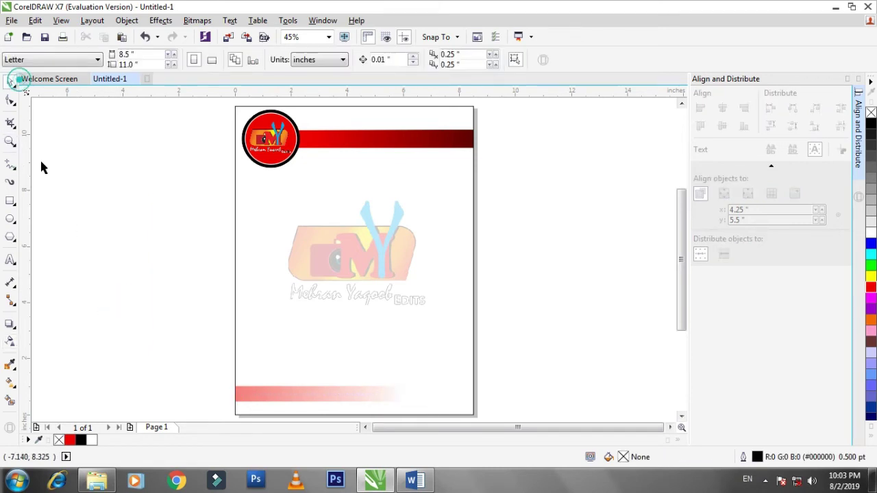
pyautogui.click(61, 202)
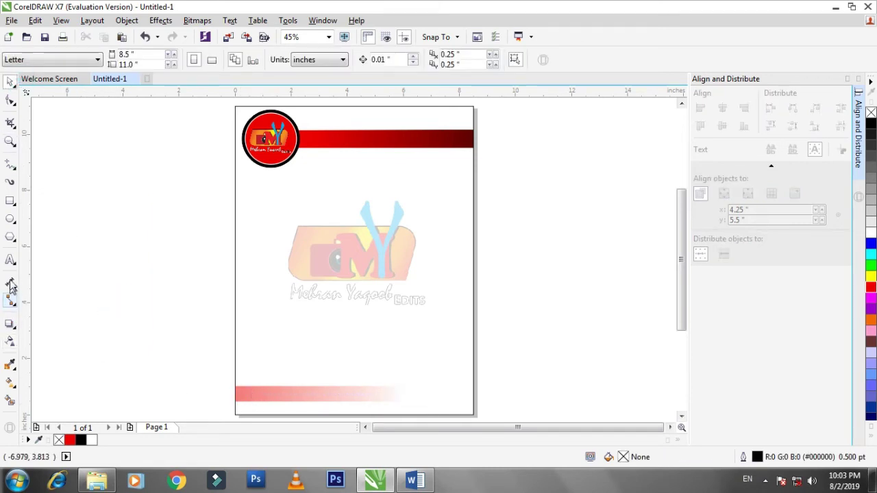
# Draw a black-filled rectangle about 3.57 by 0.57 inches against the page's right edge, just above the red footer bar
pyautogui.click(10, 201)
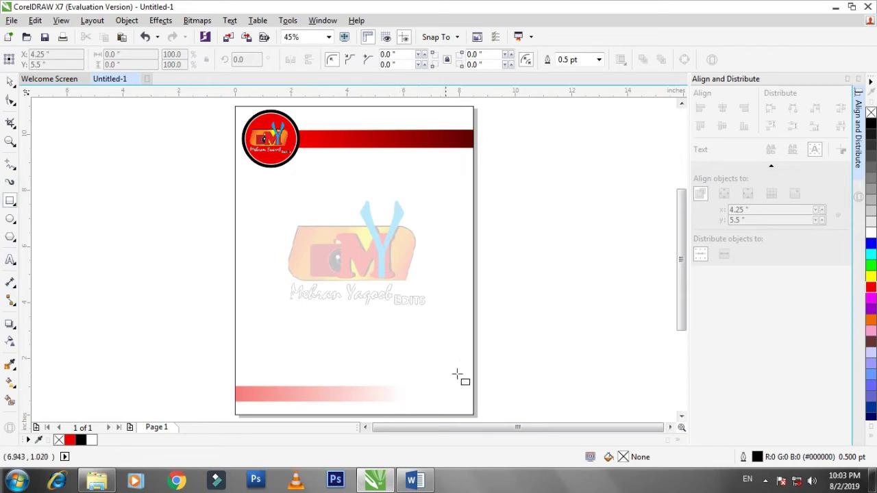
pyautogui.moveTo(473, 363); pyautogui.dragTo(368, 379)
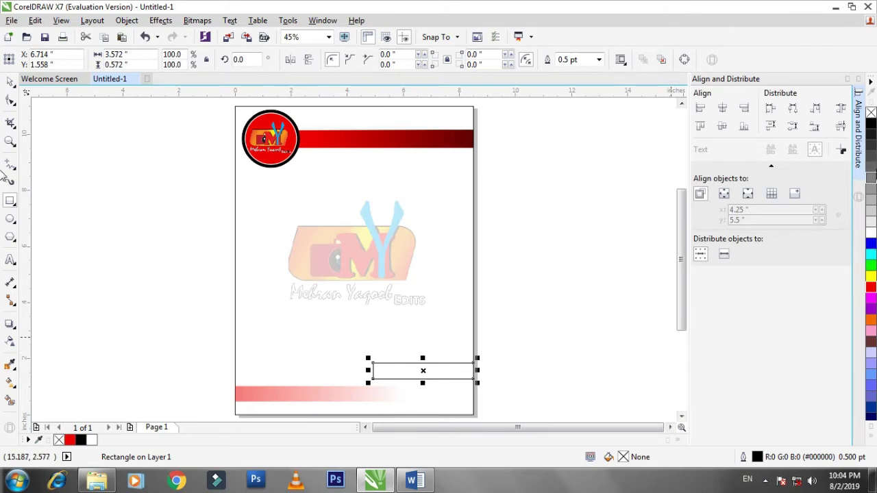
pyautogui.click(871, 124)
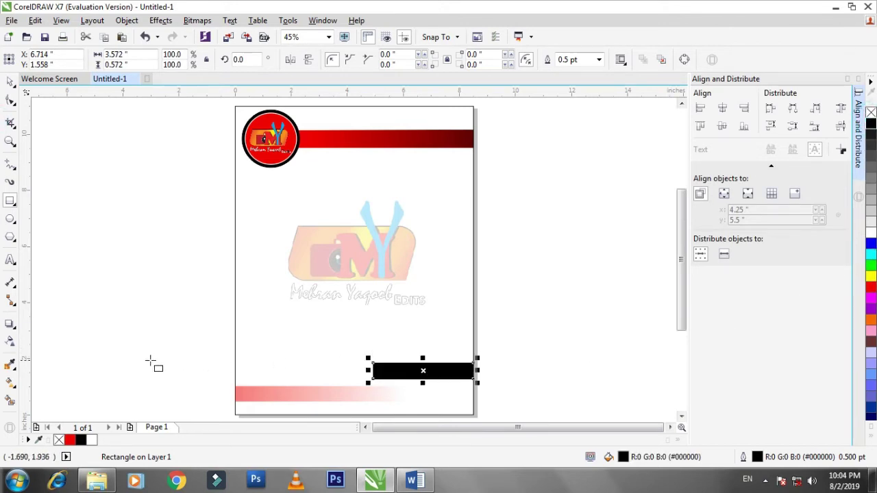
# Apply a linear transparency to the black bar, starting beyond the page's right edge and fading leftward to fully transparent about 5.9 inches across
pyautogui.click(11, 340)
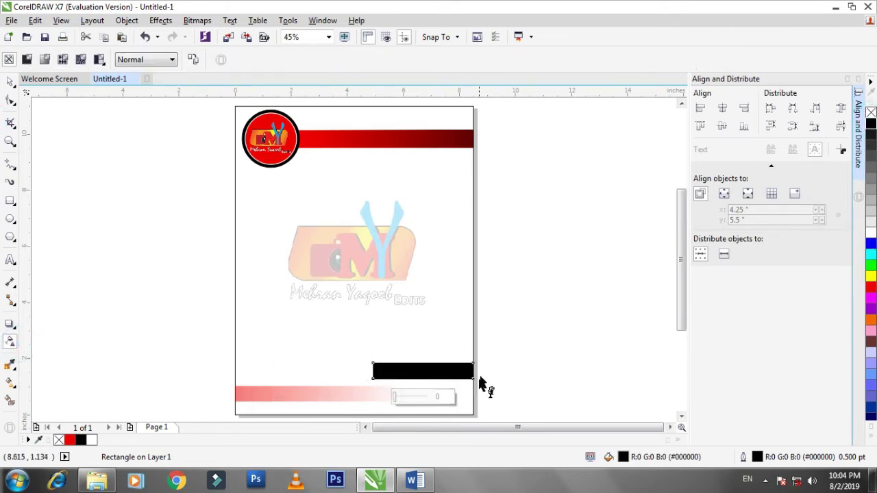
pyautogui.moveTo(481, 373); pyautogui.dragTo(400, 369)
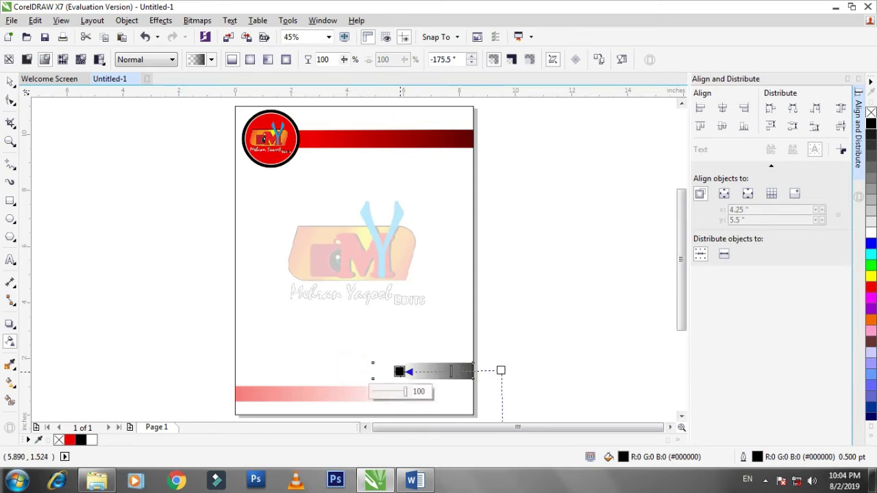
pyautogui.click(11, 81)
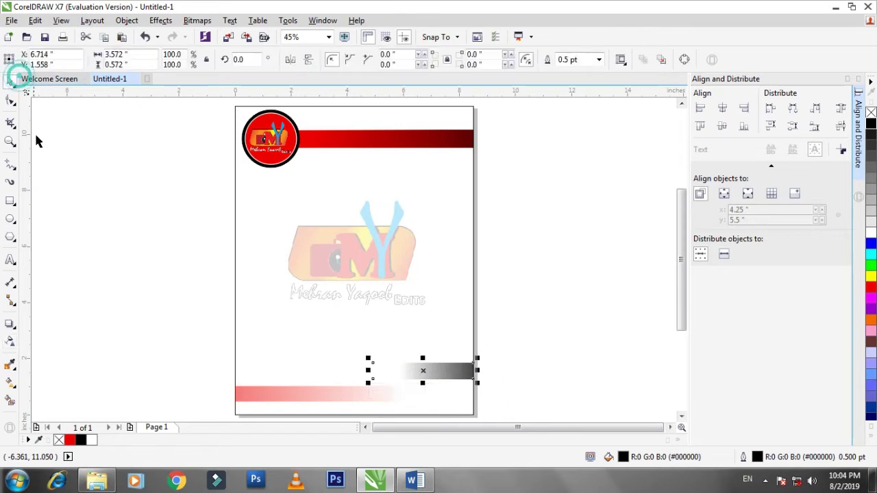
pyautogui.click(35, 133)
# Nudge the faded black bar down to a vertical position of about 1.378 inches, closer to the red footer bar
pyautogui.click(433, 379)
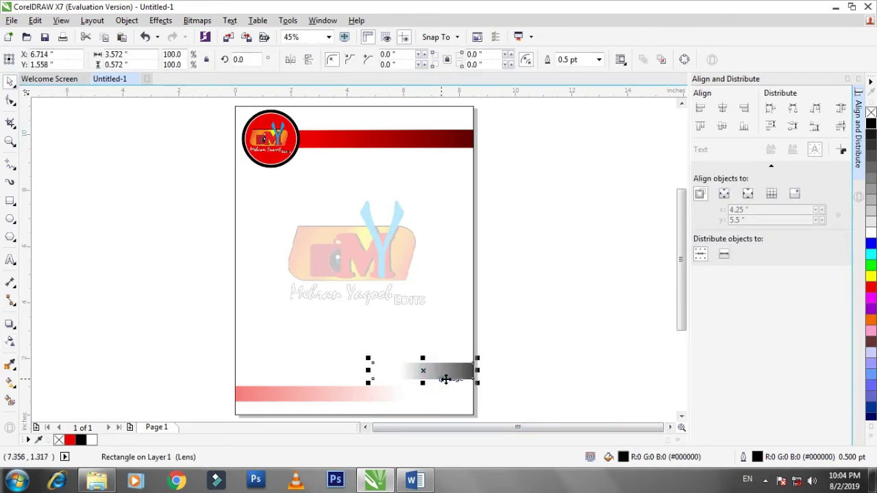
pyautogui.press('Down')
pyautogui.press('Down')
pyautogui.press('Down')
pyautogui.press('Down')
pyautogui.press('Down')
pyautogui.press('Down')
pyautogui.press('Down')
pyautogui.press('Down')
pyautogui.press('Down')
pyautogui.press('Down')
pyautogui.press('Down')
pyautogui.press('Down')
pyautogui.press('Down')
pyautogui.press('Down')
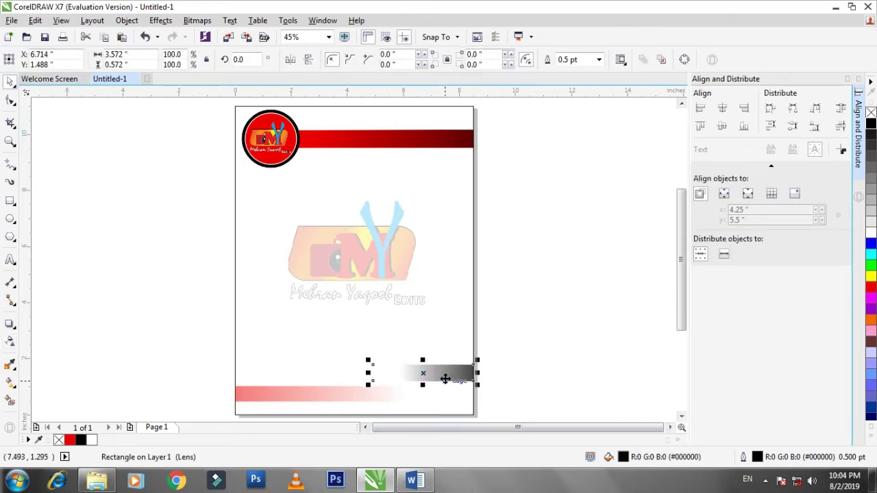
pyautogui.press('Down')
pyautogui.press('Down')
pyautogui.press('Down')
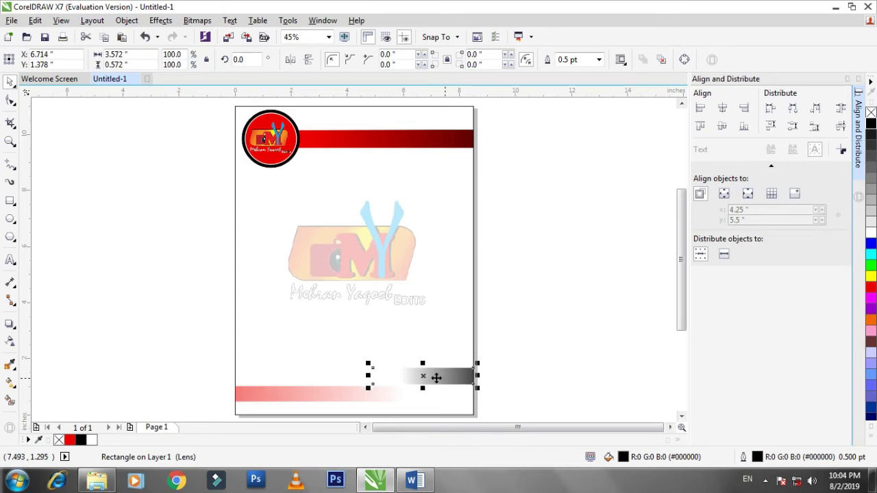
pyautogui.click(537, 299)
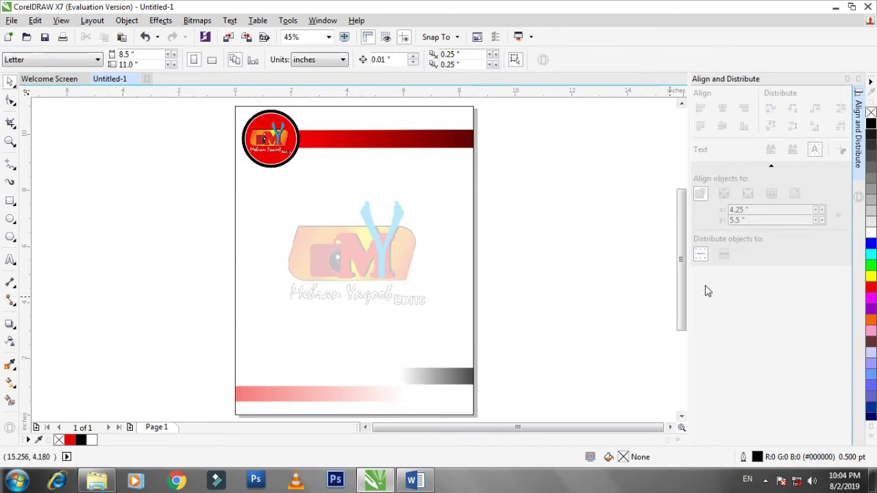
# Add the brand name from the logo as a line of artistic text in the empty area left of the page
pyautogui.click(10, 261)
pyautogui.click(113, 229)
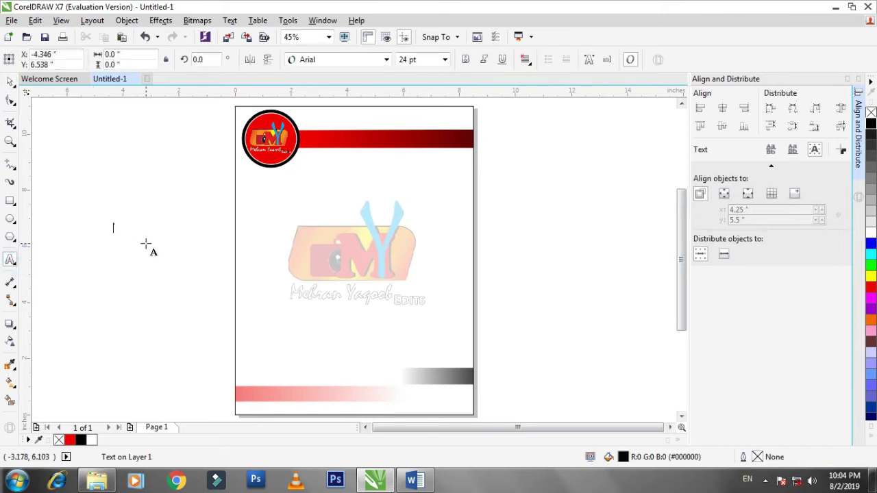
pyautogui.write('Mehran')
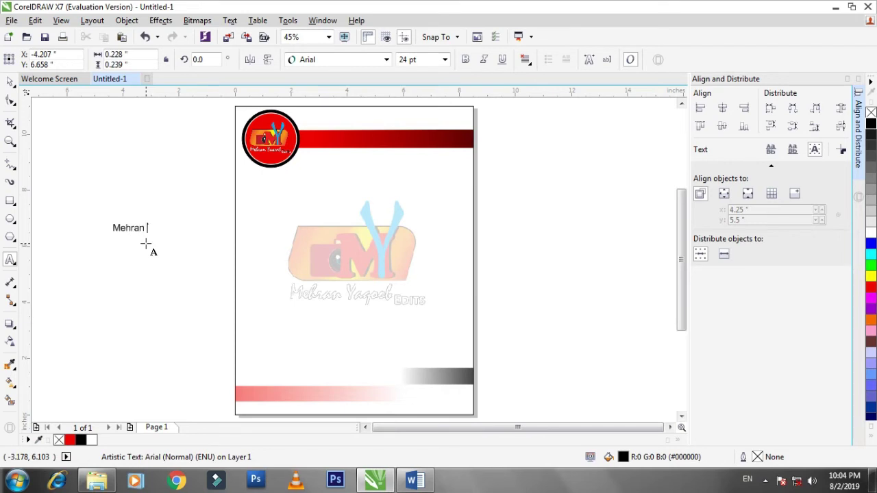
pyautogui.write(' Yaqoob Edits')
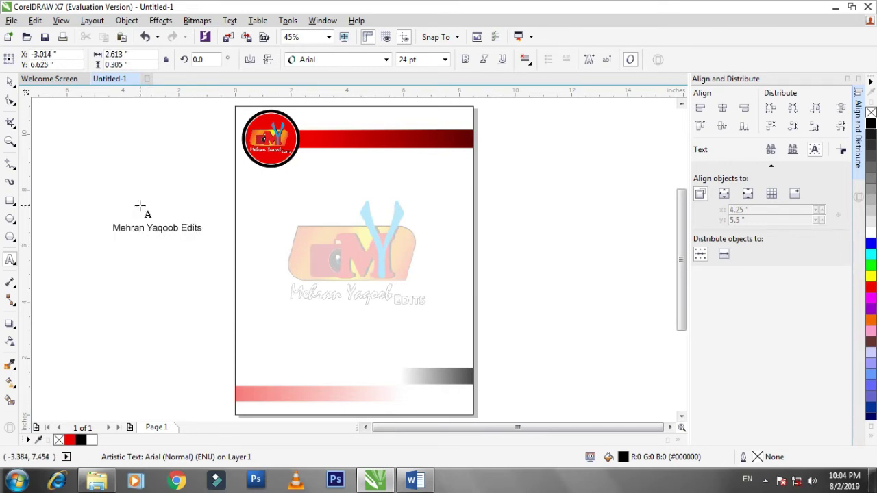
pyautogui.click(11, 99)
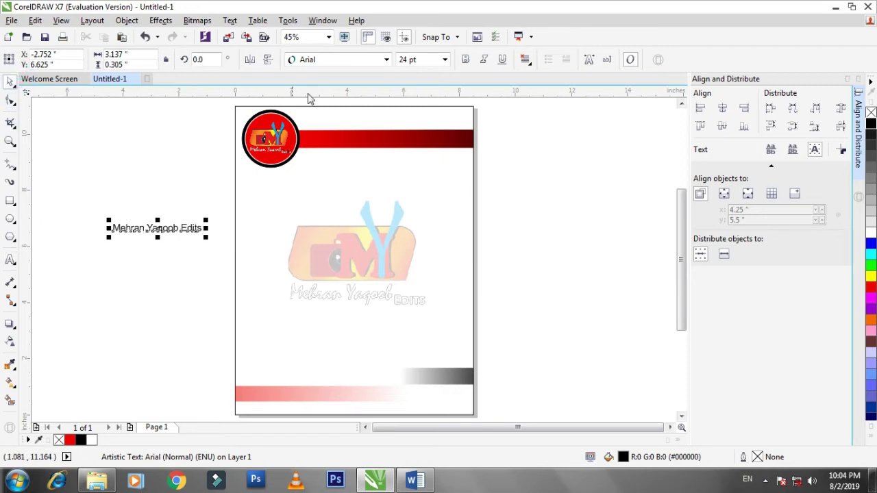
# Format the brand-name text in Times New Roman at about 42 pt with a white fill
pyautogui.click(346, 60)
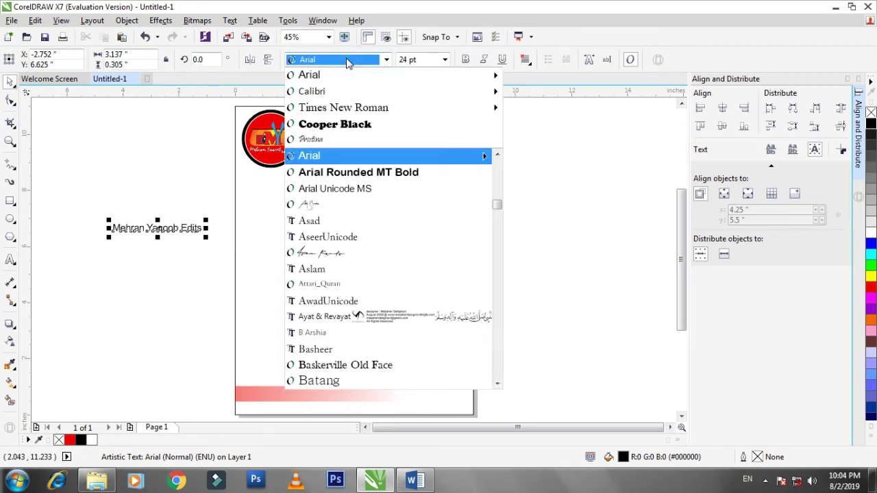
pyautogui.click(355, 110)
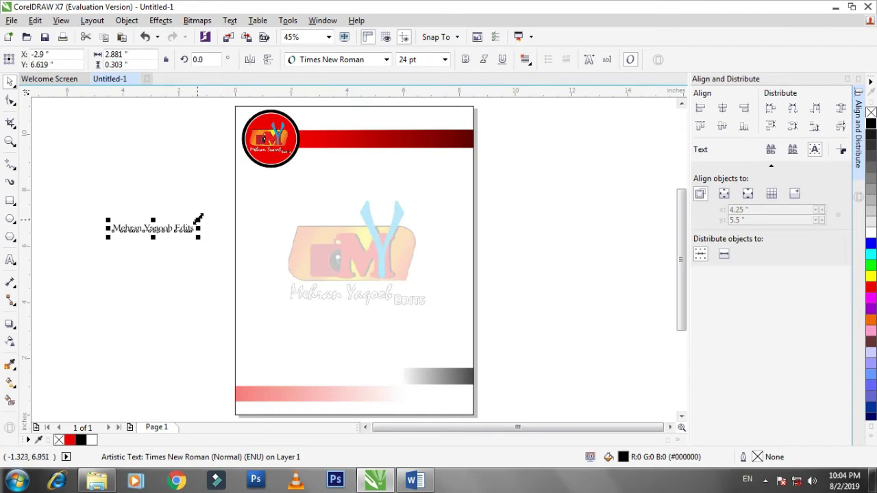
pyautogui.moveTo(198, 220); pyautogui.dragTo(258, 211)
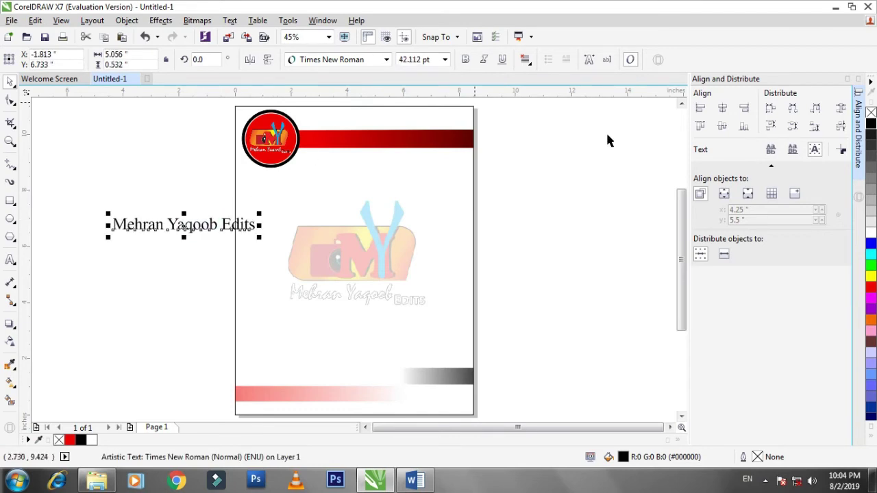
pyautogui.click(871, 231)
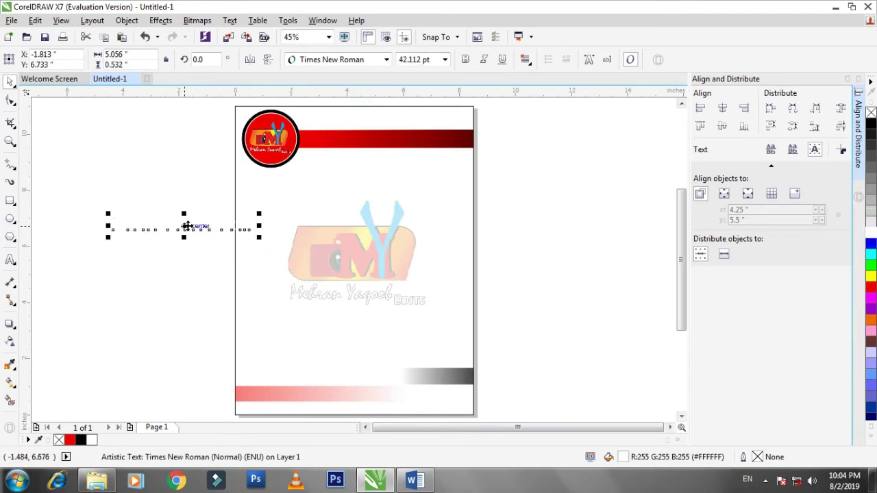
# Place the brand-name text on the header bar beside the emblem, scale it down to about 39.5 pt and make it bold
pyautogui.moveTo(185, 225); pyautogui.dragTo(385, 141)
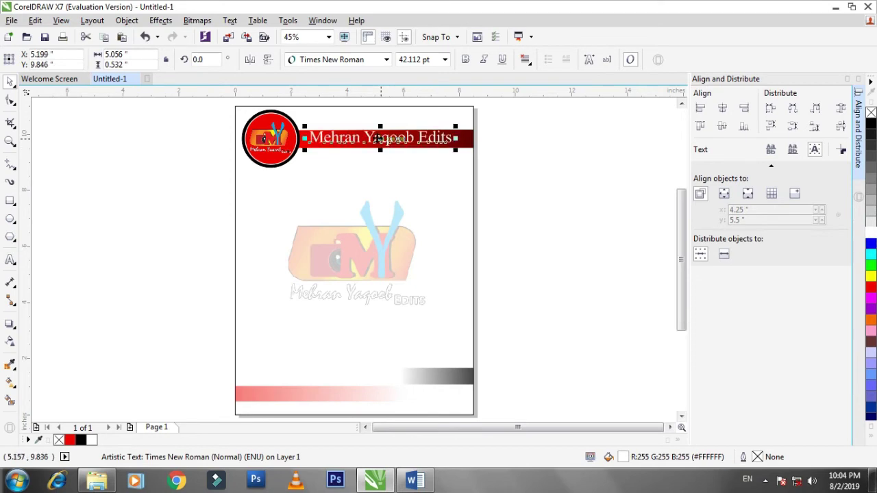
pyautogui.scroll(2, 386, 141)
pyautogui.moveTo(515, 126); pyautogui.dragTo(494, 127)
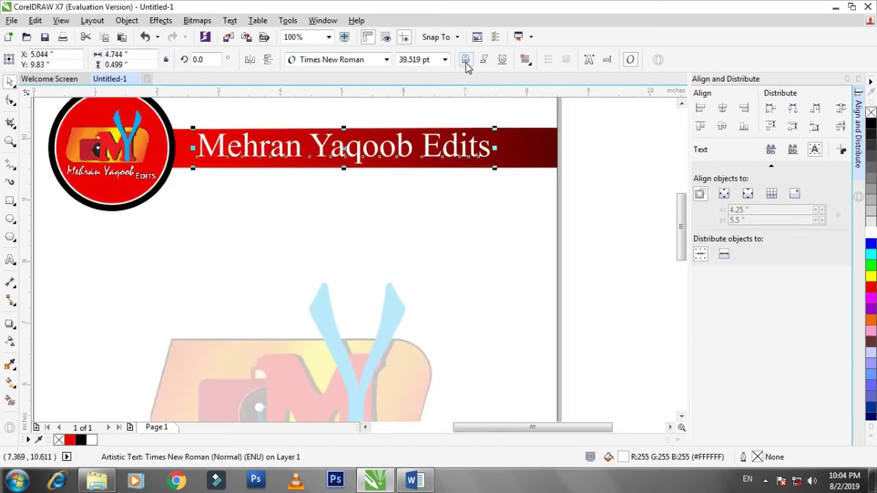
pyautogui.click(466, 61)
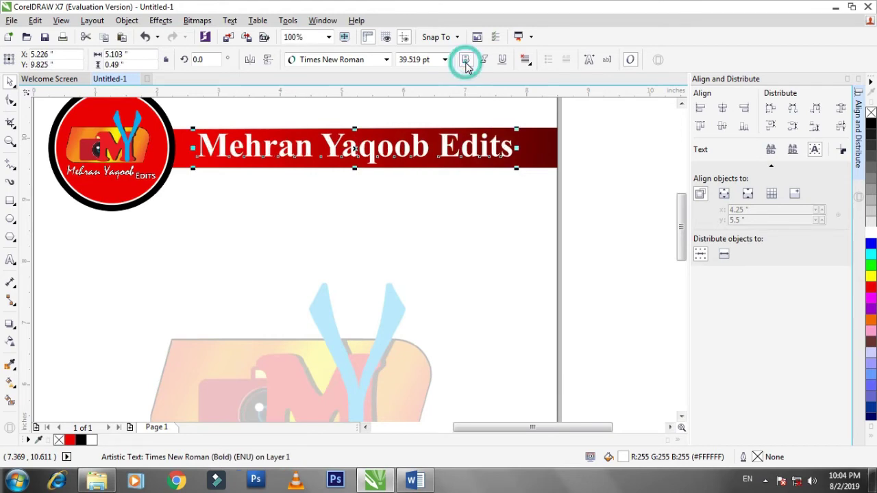
pyautogui.click(600, 194)
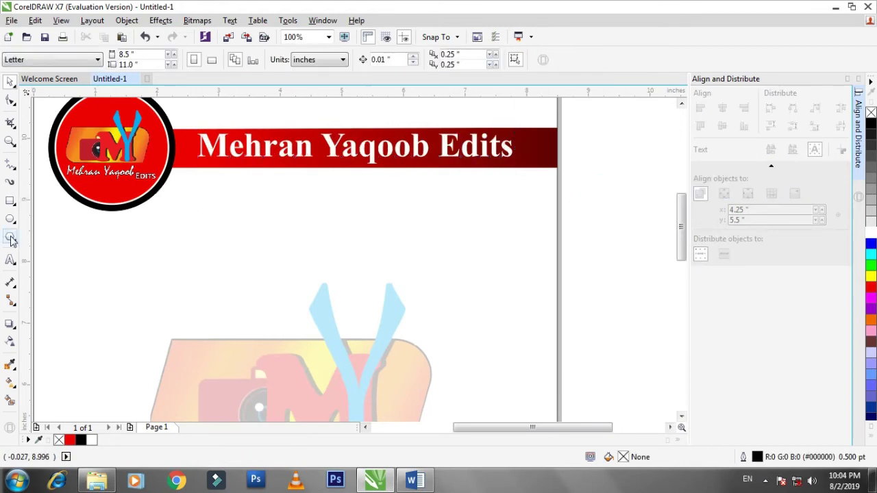
# Add the artistic text "Subscribe Us On YouTube..." below the header bar
pyautogui.click(10, 260)
pyautogui.click(192, 226)
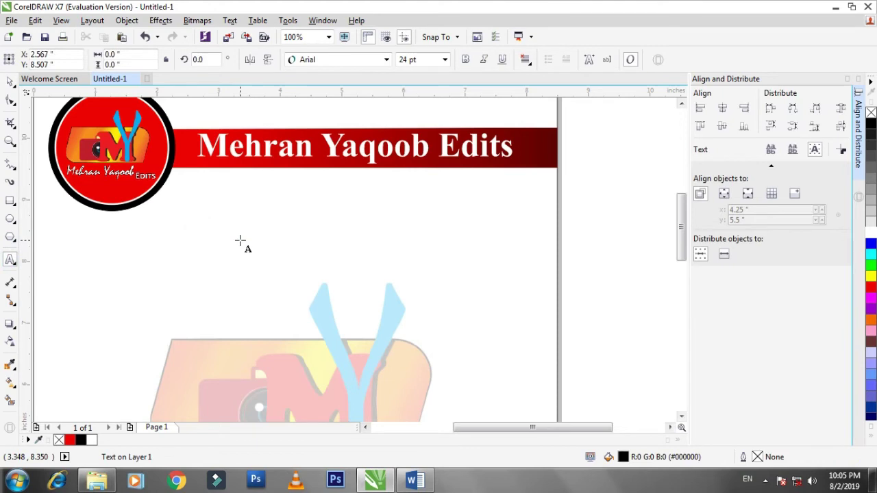
pyautogui.write('Subscribe Us')
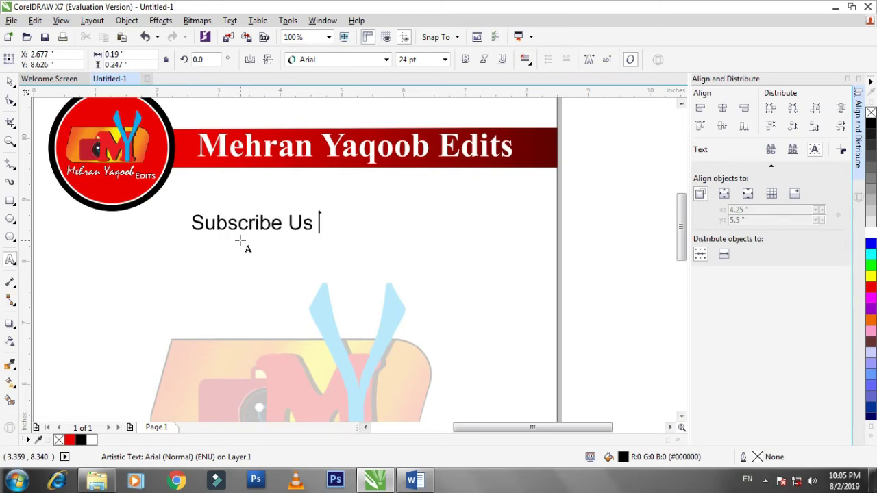
pyautogui.write('On YouTube')
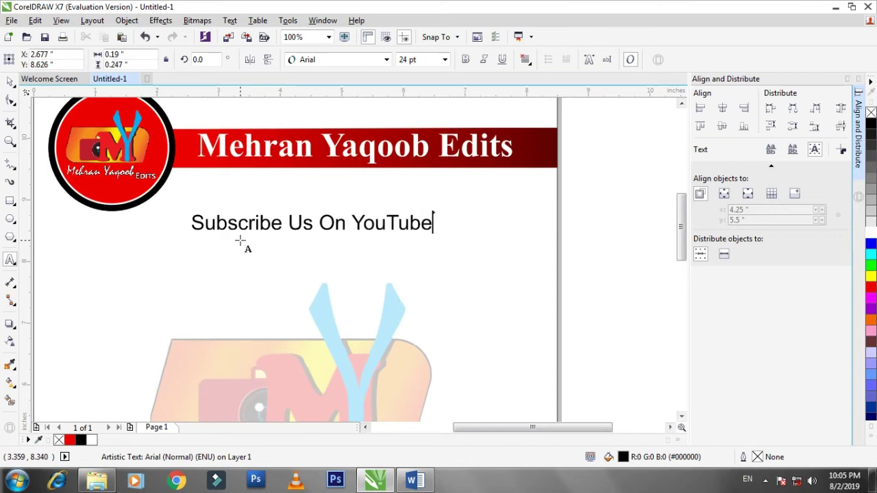
pyautogui.write('...')
pyautogui.hotkey('ctrl', 'space')
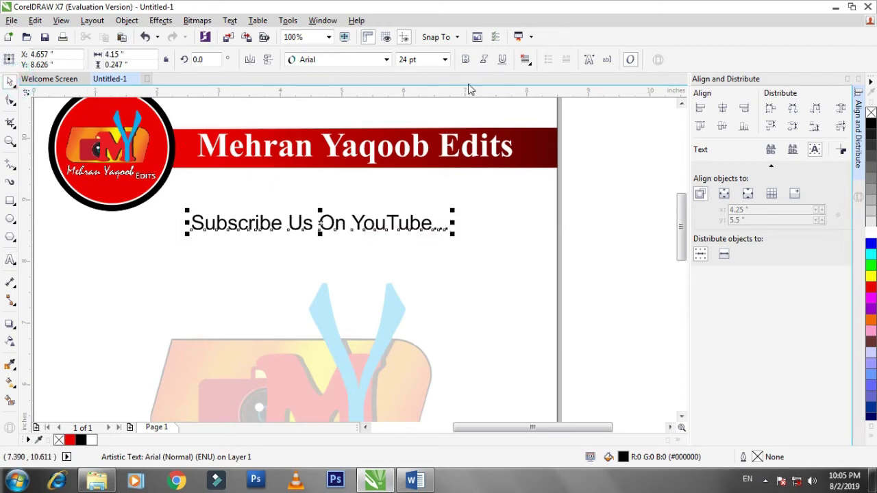